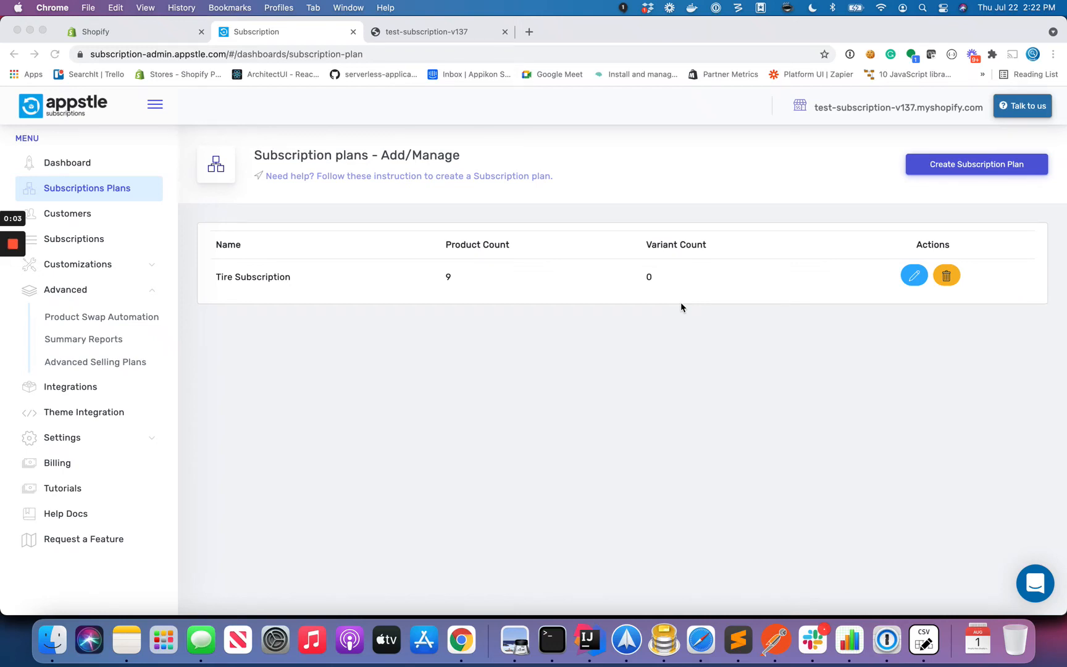
# Step: Go to Advanced > Product Swap Automation and start creating a new swap automation
pyautogui.click(129, 322)
pyautogui.click(114, 324)
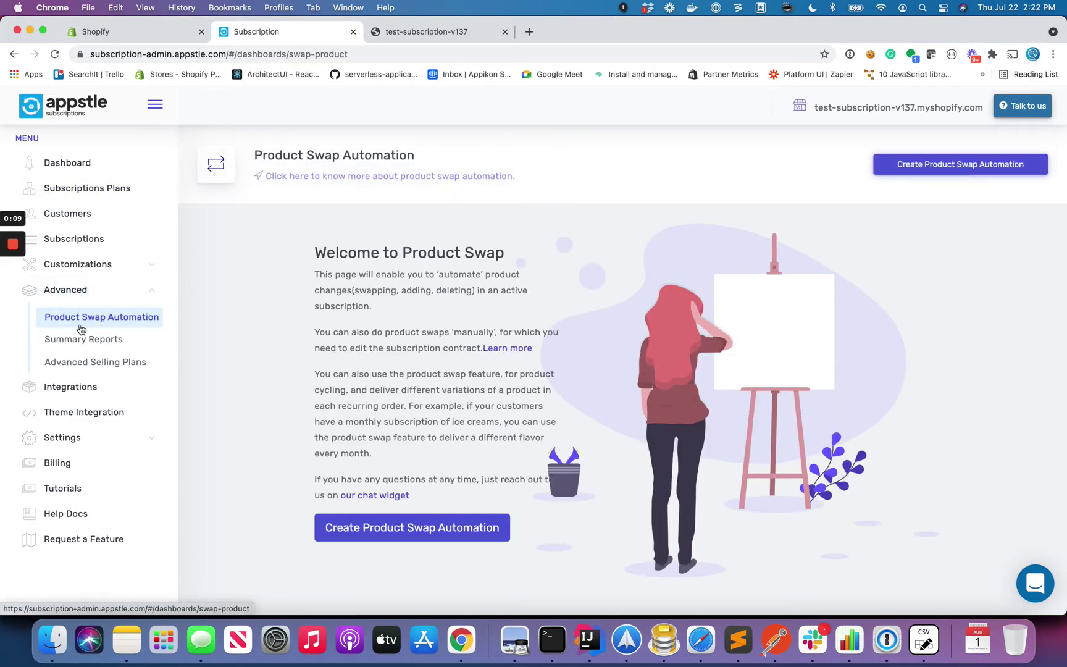
pyautogui.click(898, 170)
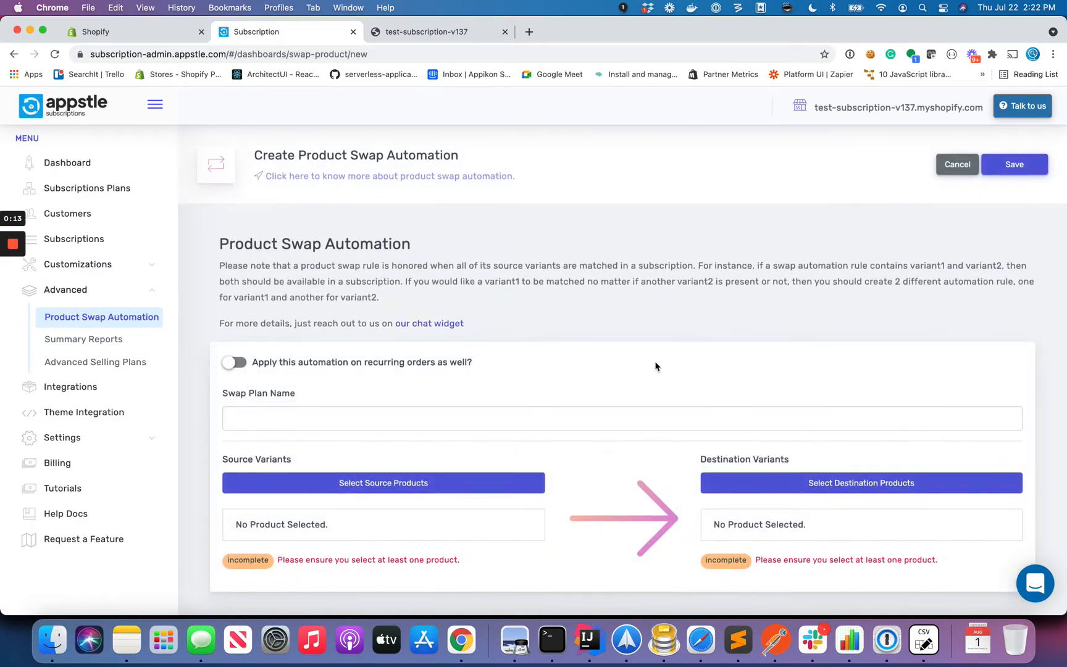
pyautogui.scroll(-1, 574, 452)
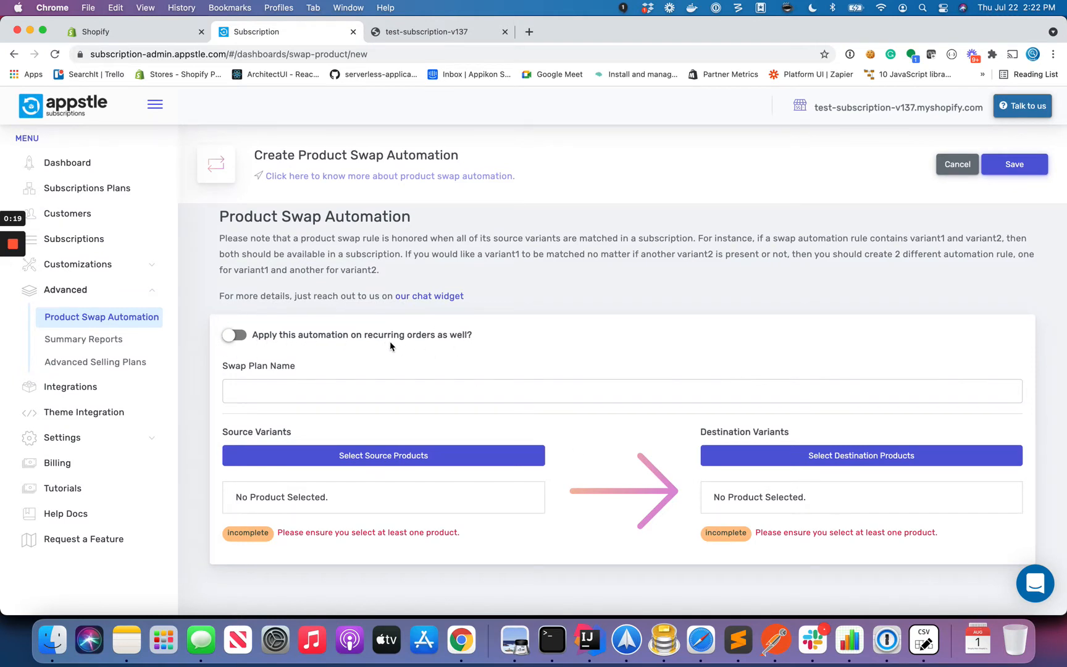
# Step: Focus the Swap Plan Name field and dismiss the browser autofill suggestions
pyautogui.click(355, 395)
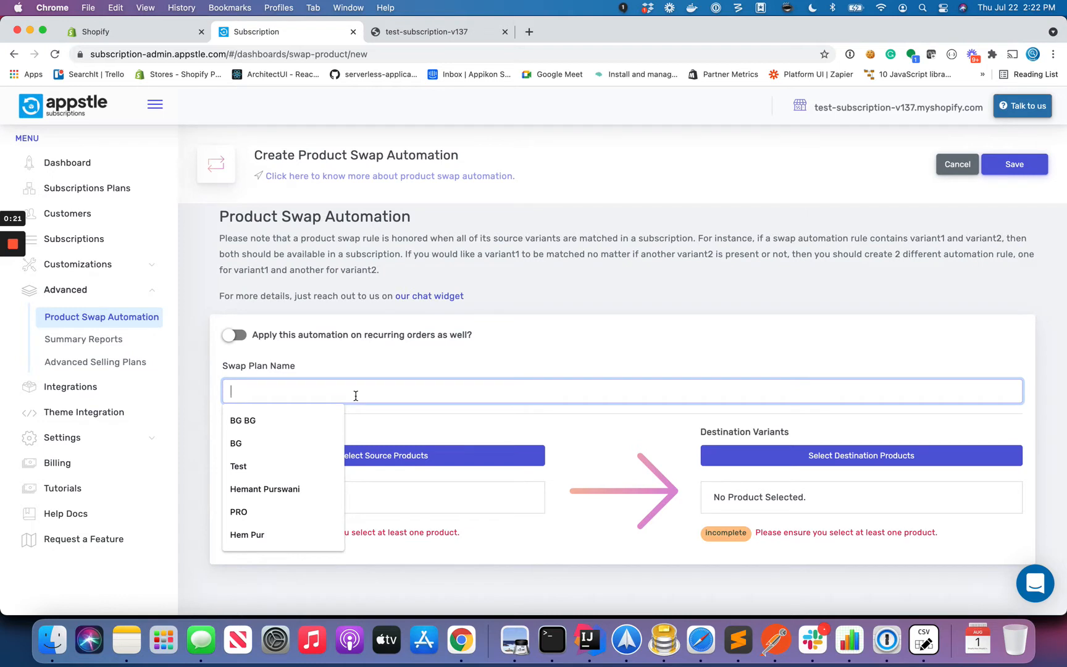
pyautogui.click(415, 366)
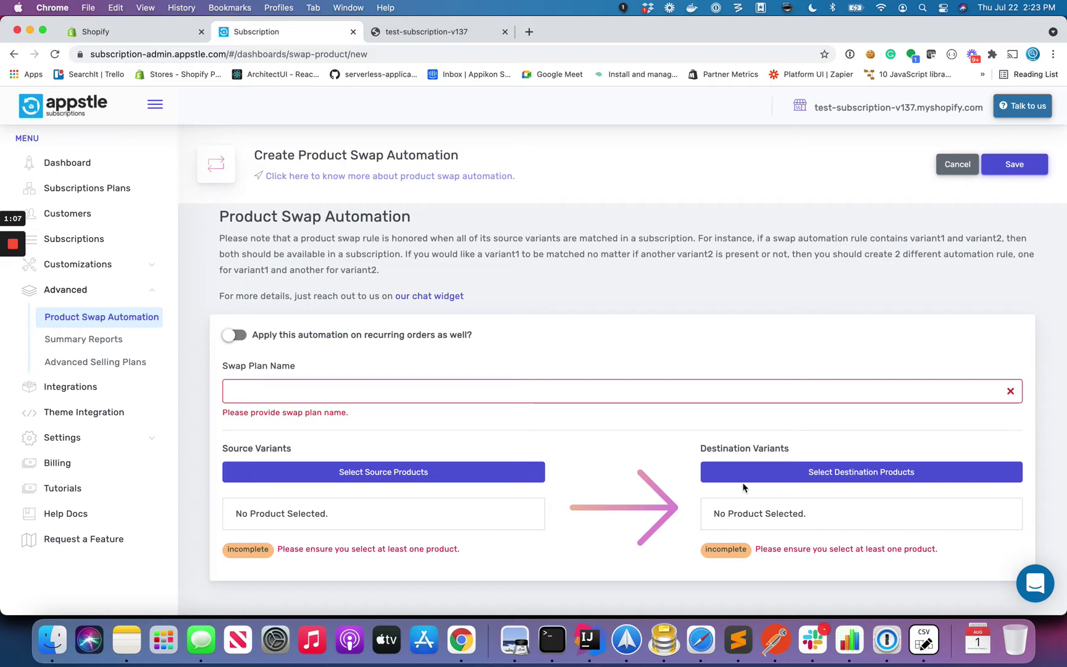
# Step: Add Goodyear Eagle RS-A2 and Michelin Primacy MXM4 as source product variants
pyautogui.click(399, 476)
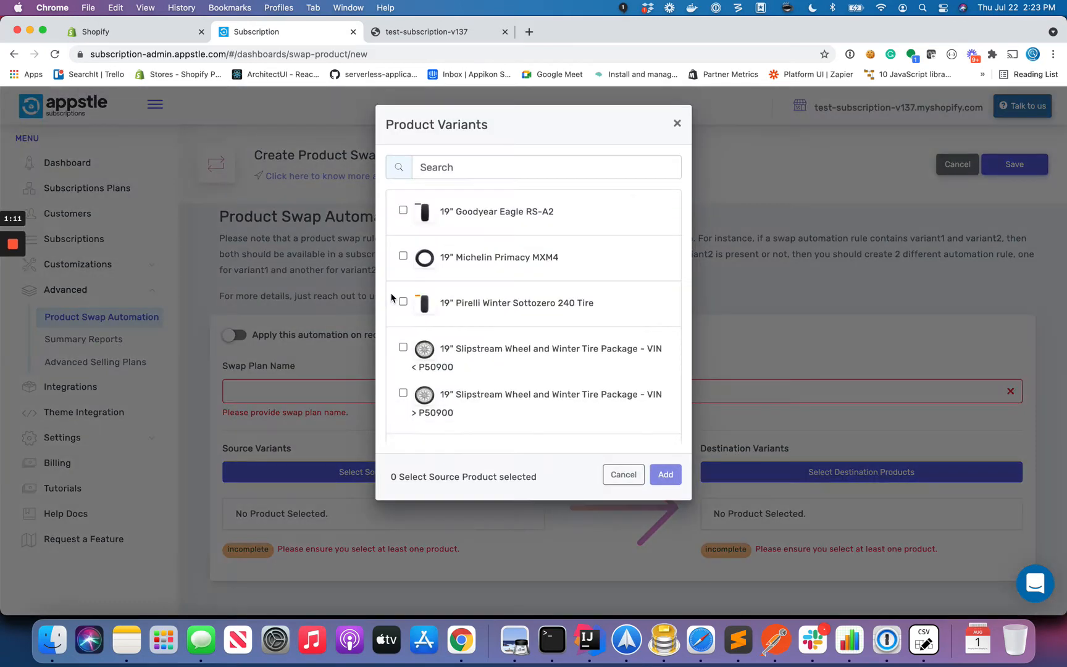
pyautogui.click(404, 211)
pyautogui.click(403, 256)
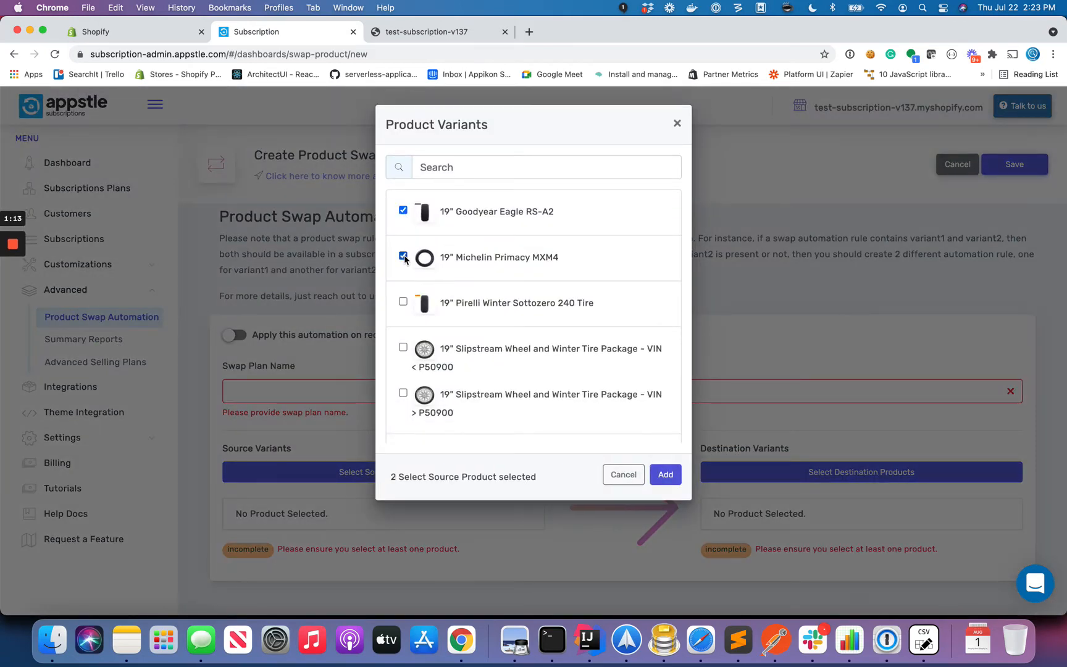
pyautogui.click(665, 474)
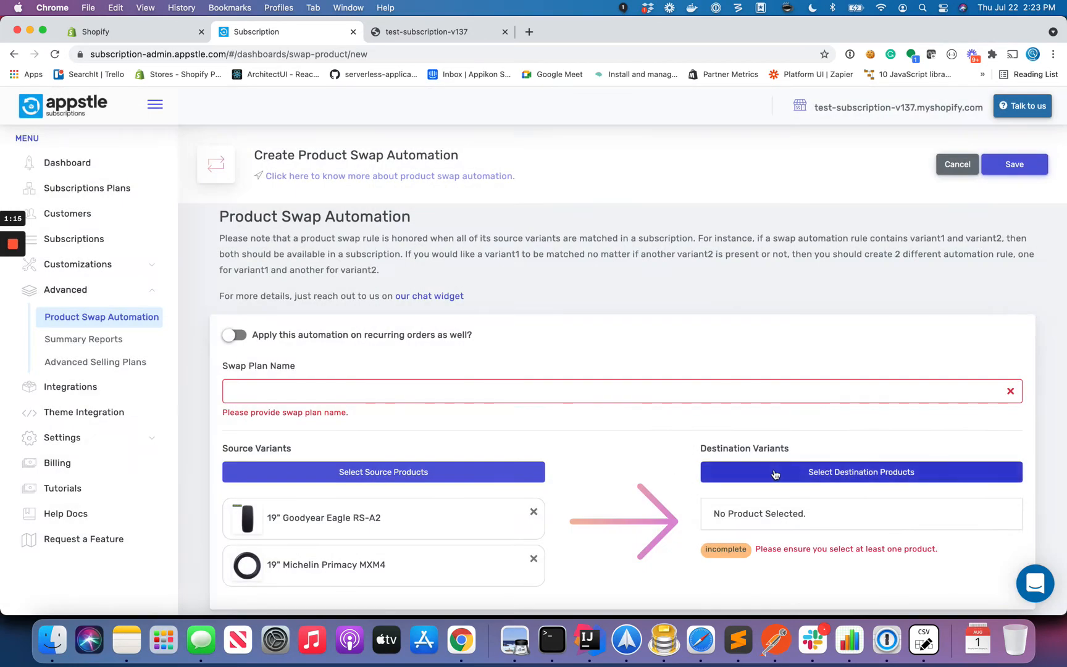
# Step: Add Pirelli Winter Sottozero 240 Tire and a Slipstream package as destination variants
pyautogui.click(717, 472)
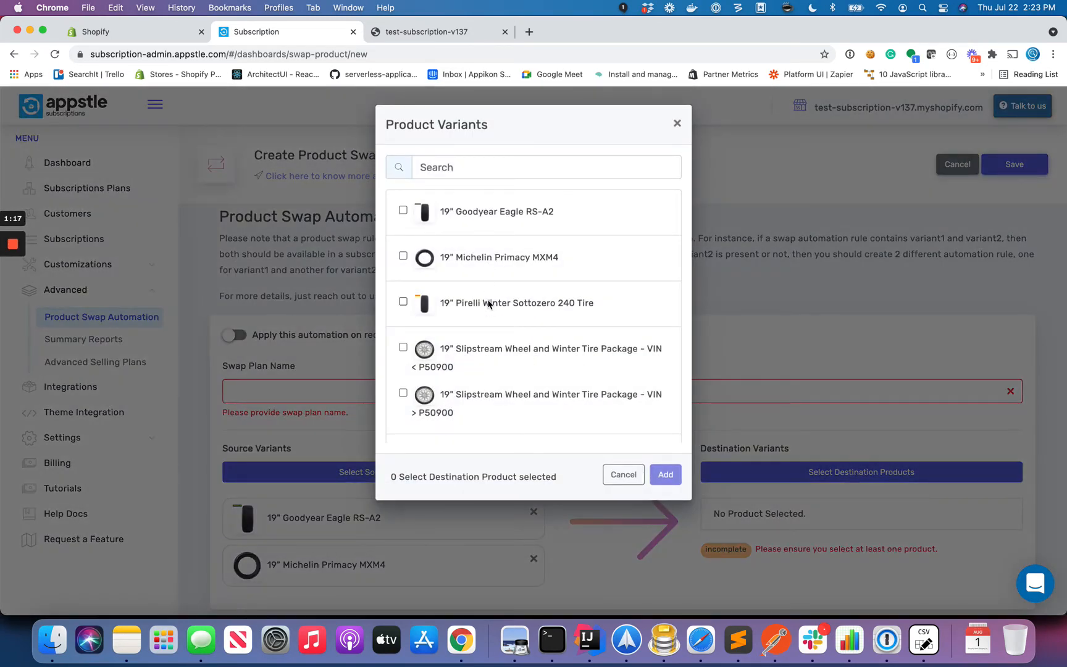
pyautogui.click(490, 305)
pyautogui.click(431, 353)
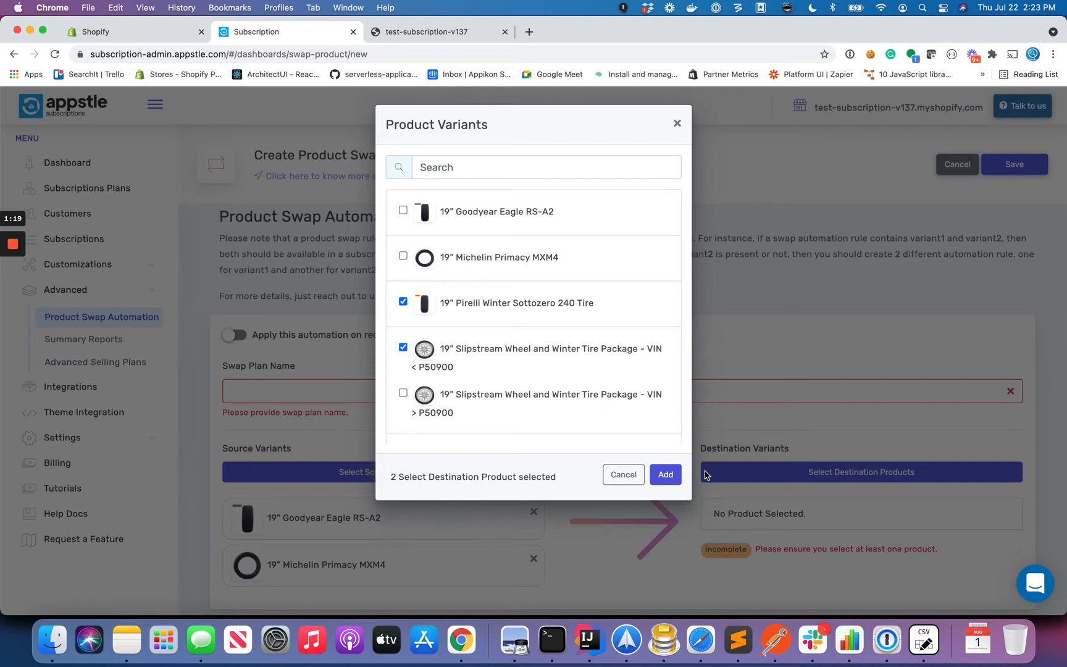
pyautogui.click(665, 474)
pyautogui.scroll(-2, 658, 524)
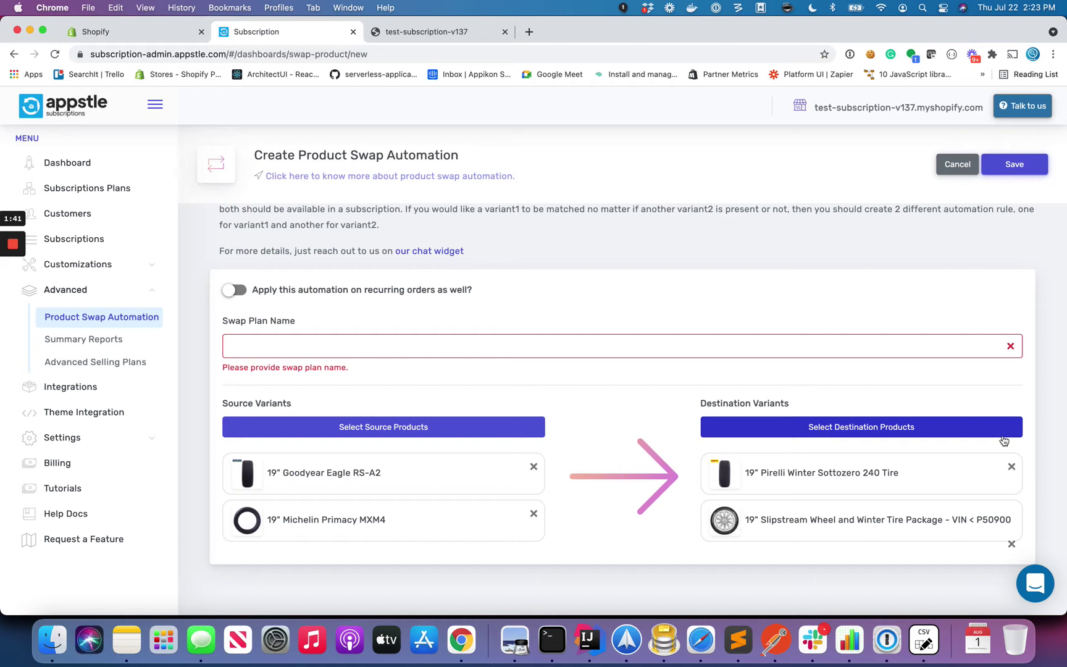
# Step: Remove Michelin Primacy MXM4 from sources and the Slipstream package from destinations
pyautogui.click(534, 513)
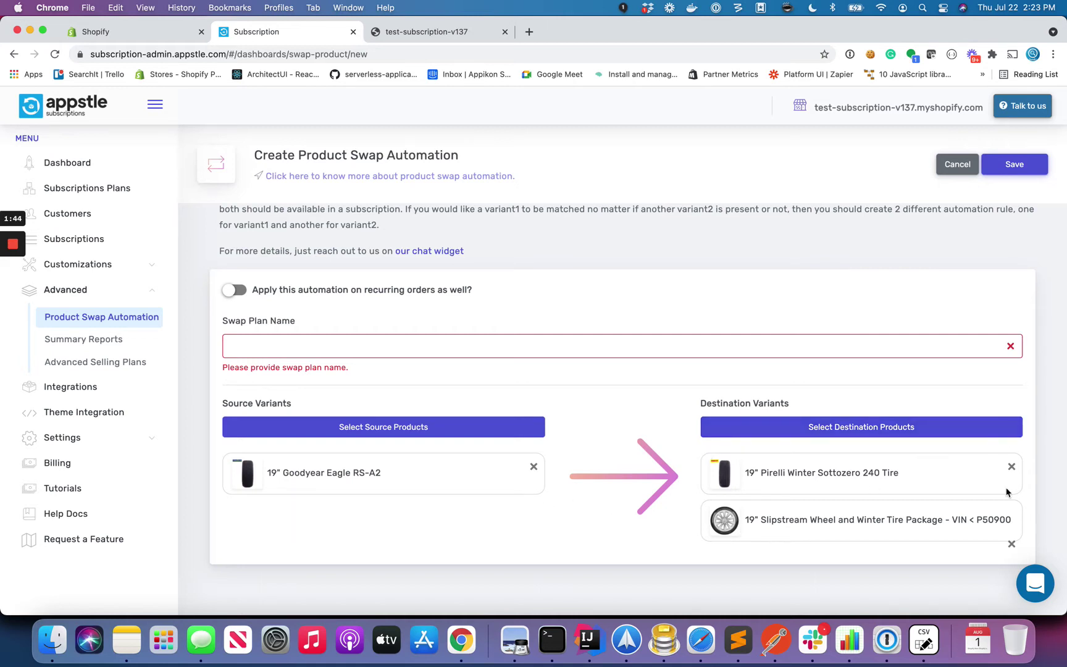
pyautogui.click(1011, 544)
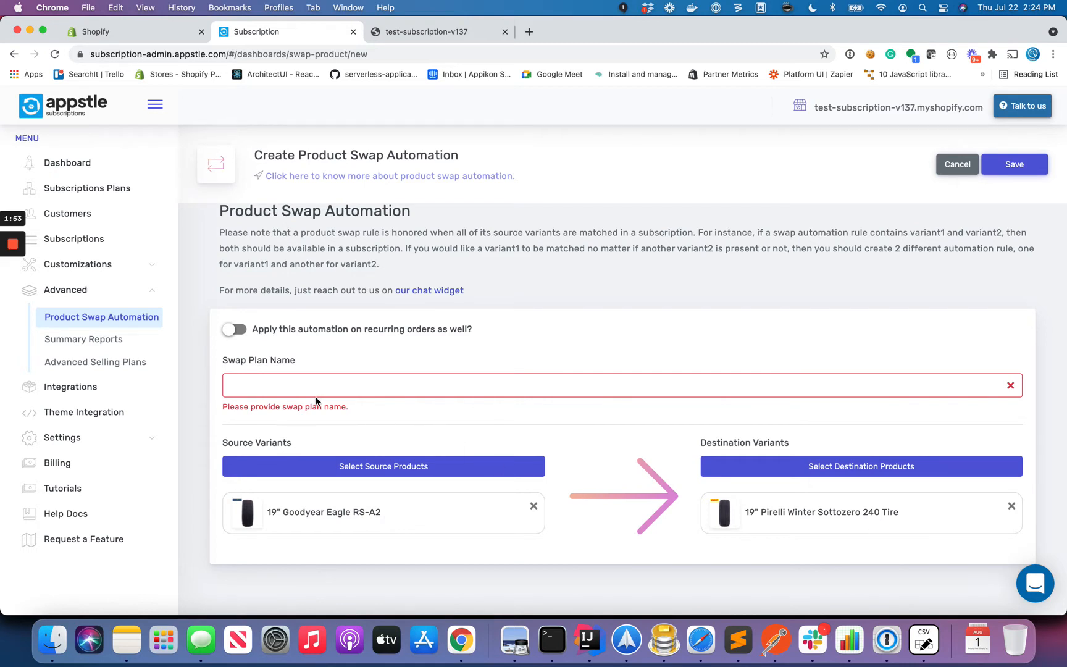
# Step: Name the plan 'Goodyear Eagle RS-A2 -> Pirelli Winter Sottozero 240 Tire' by pasting both product names
pyautogui.moveTo(283, 514); pyautogui.dragTo(392, 511)
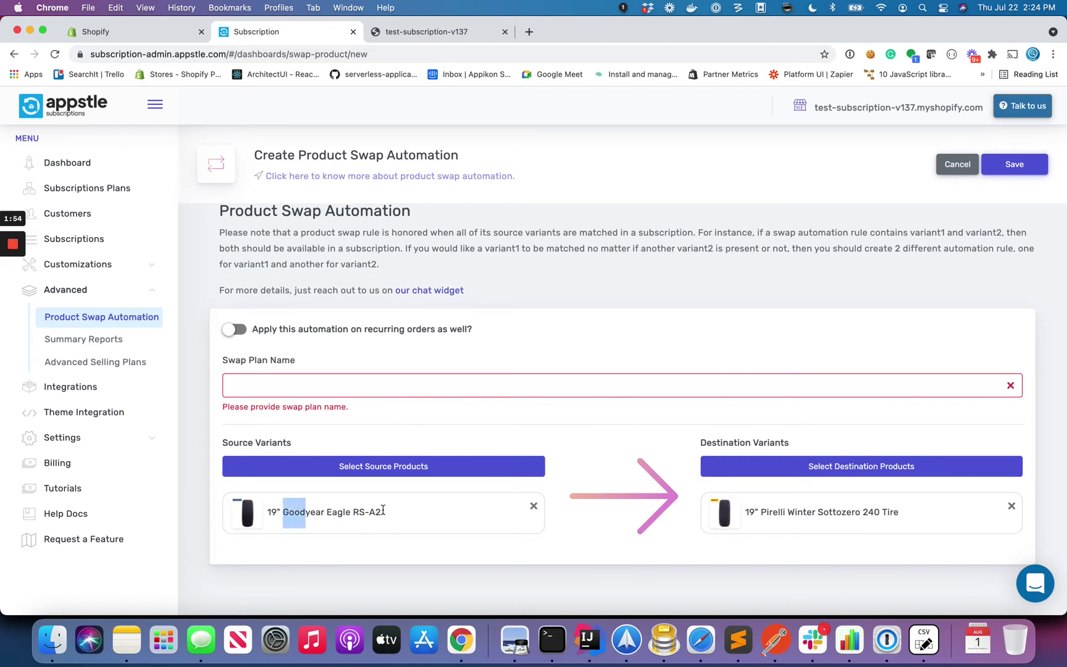
pyautogui.click(306, 388)
pyautogui.write('Goodyear Eagle RS-A2')
pyautogui.write('-')
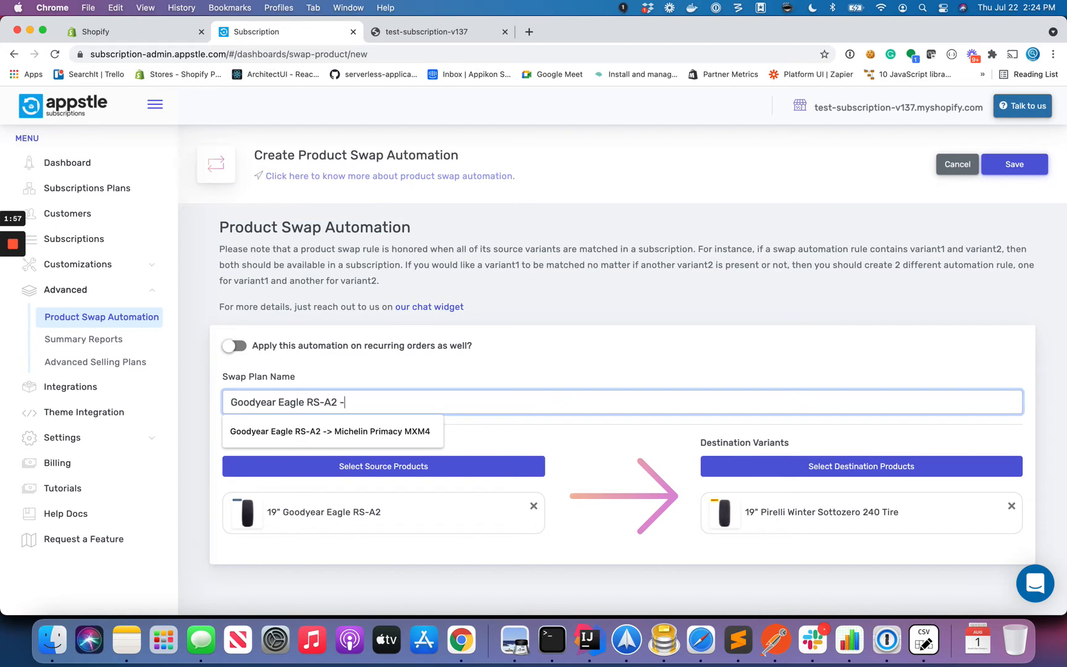
pyautogui.write('>')
pyautogui.moveTo(761, 512); pyautogui.dragTo(910, 515)
pyautogui.press('super+c')
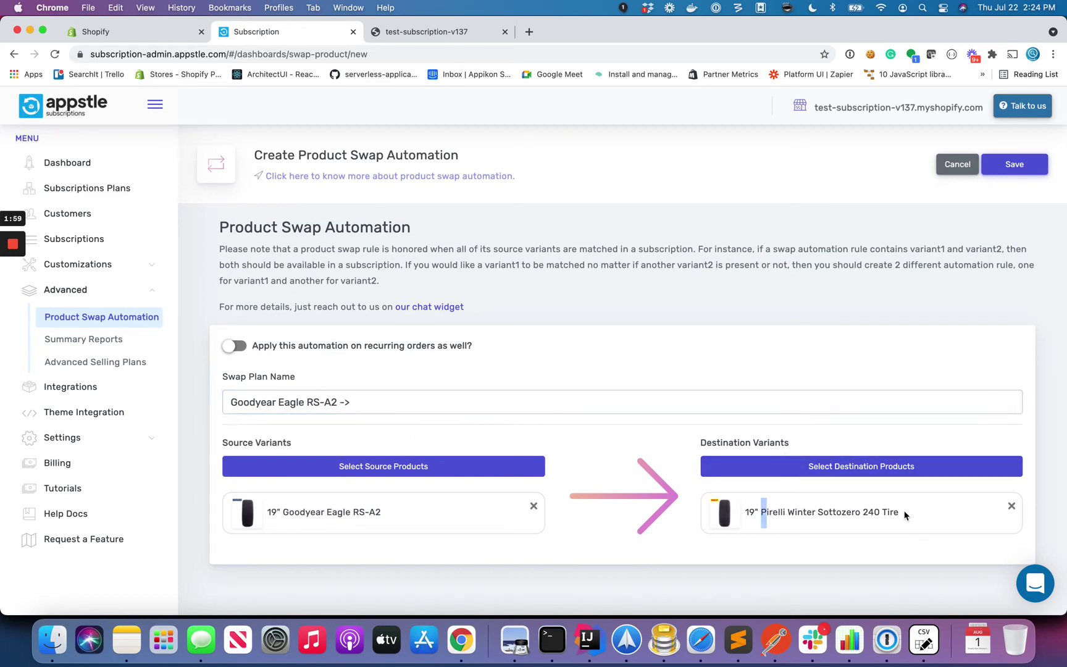
pyautogui.click(494, 398)
pyautogui.press('super+v')
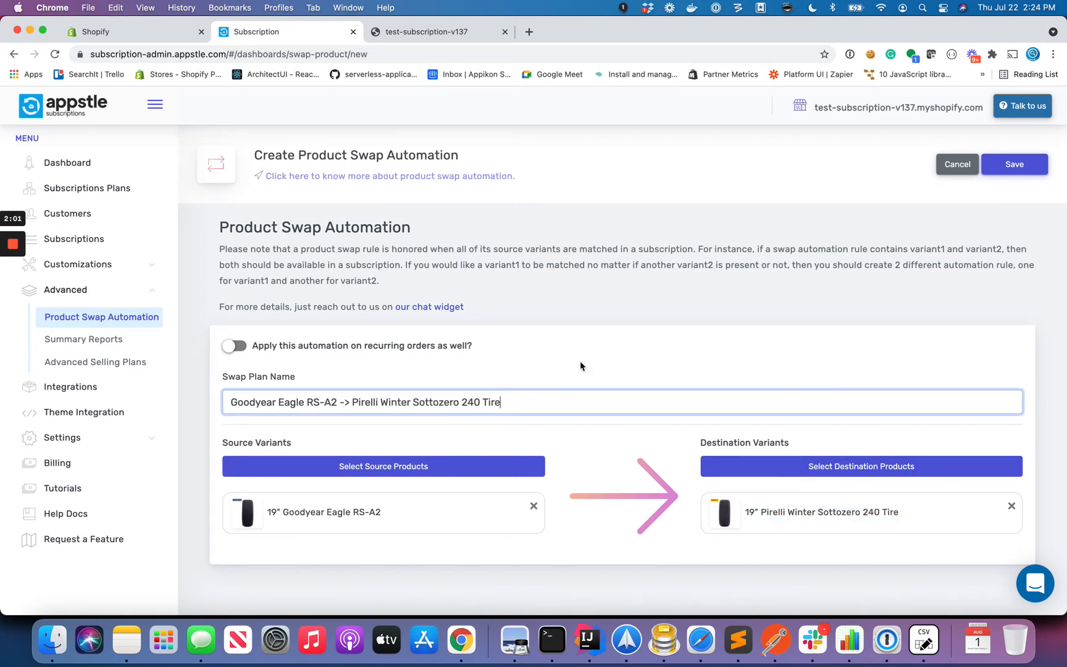
# Step: Save the swap automation and copy the Goodyear Eagle RS-A2 name from the listed rule
pyautogui.click(1000, 171)
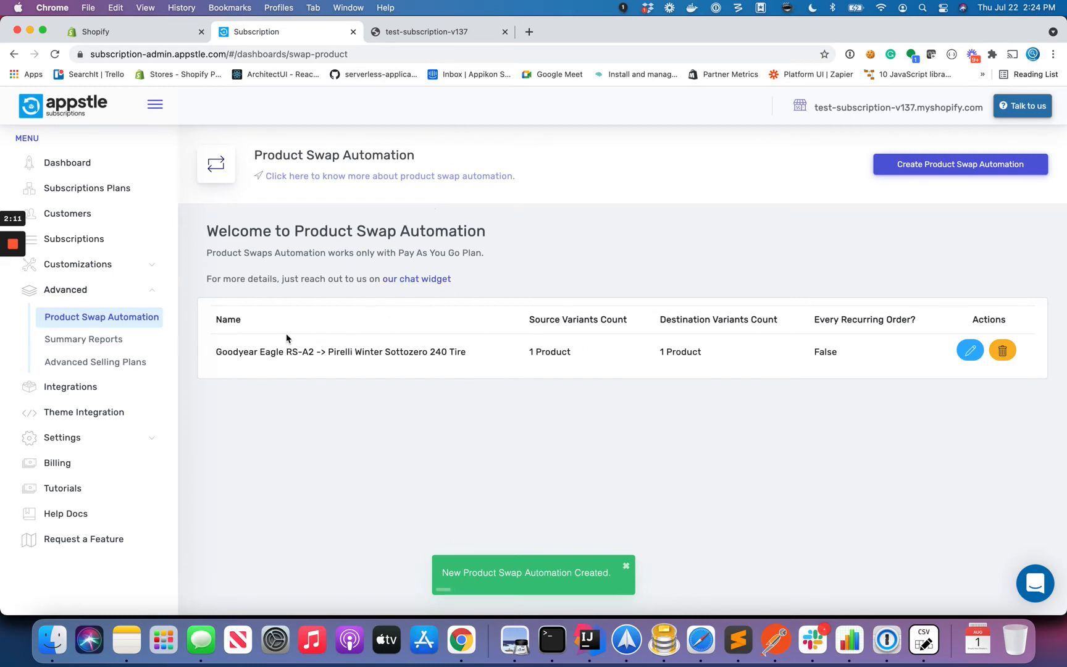
pyautogui.moveTo(217, 352); pyautogui.dragTo(314, 352)
pyautogui.press('super+c')
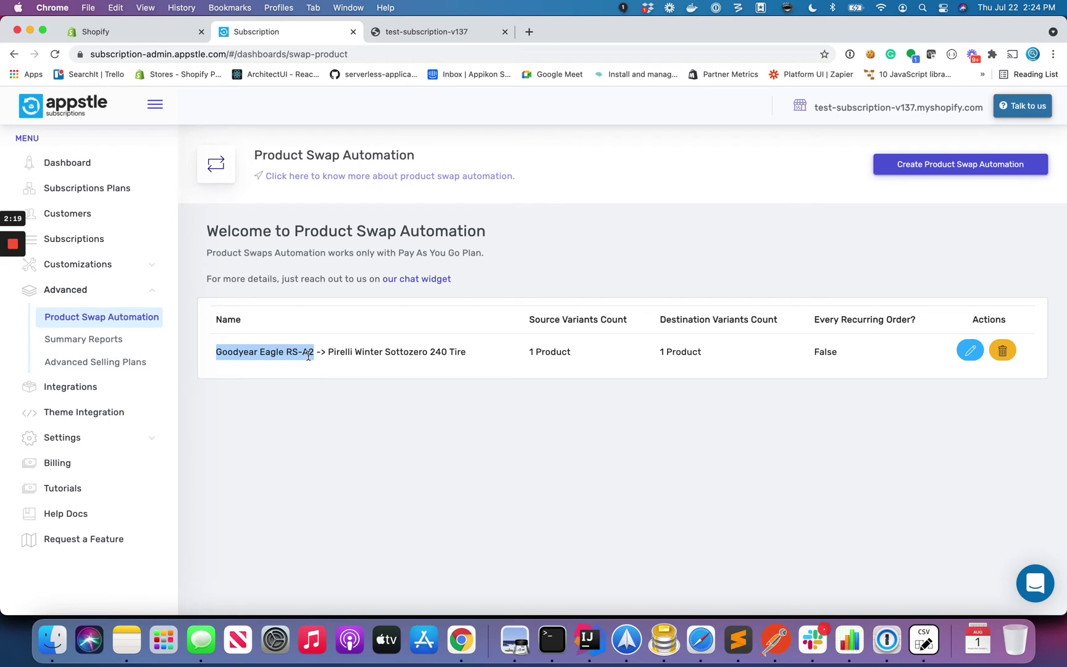
# Step: Search the storefront for Goodyear Eagle RS-A2 and choose Subscribe and save on its product page
pyautogui.click(457, 38)
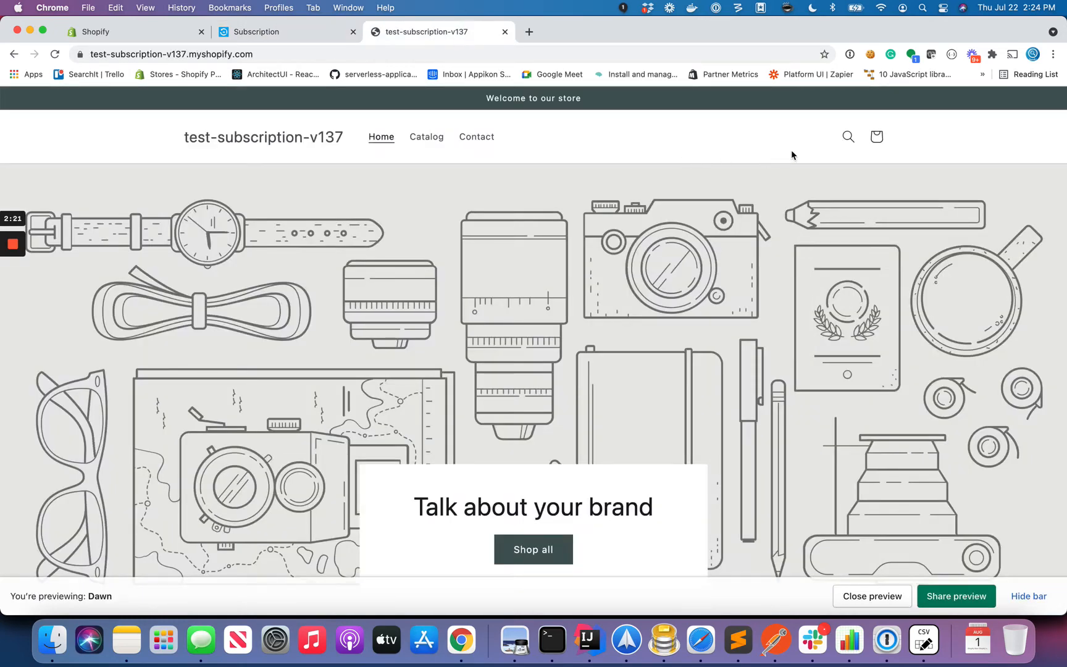
pyautogui.click(847, 137)
pyautogui.press('super+v')
pyautogui.press('Return')
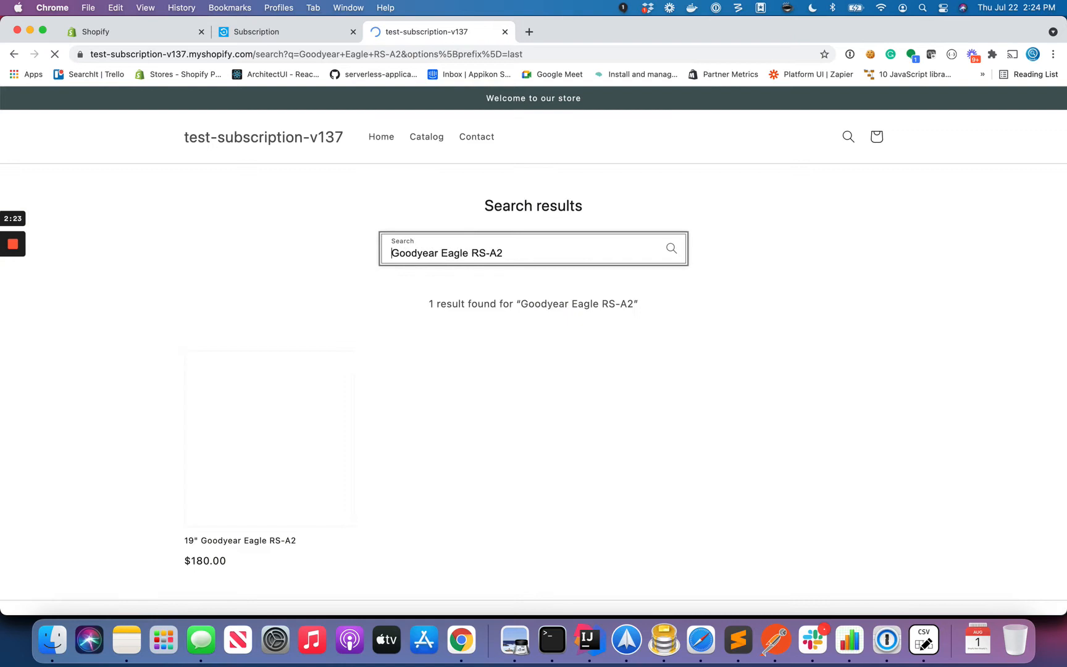
pyautogui.click(268, 435)
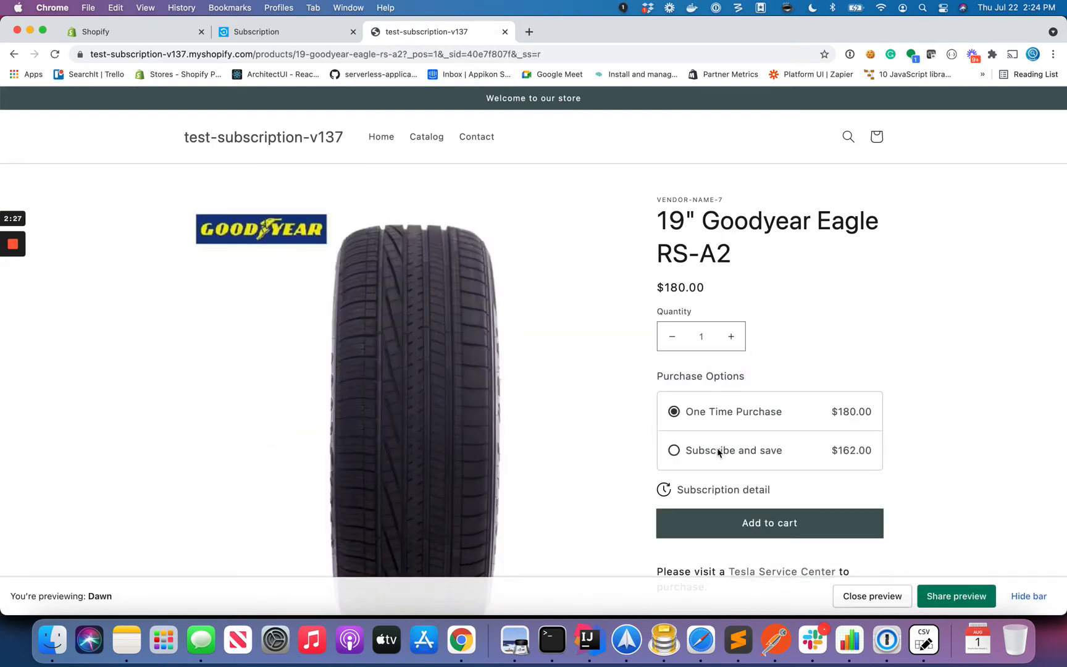
pyautogui.click(718, 452)
pyautogui.scroll(-1, 929, 390)
pyautogui.scroll(-2, 927, 390)
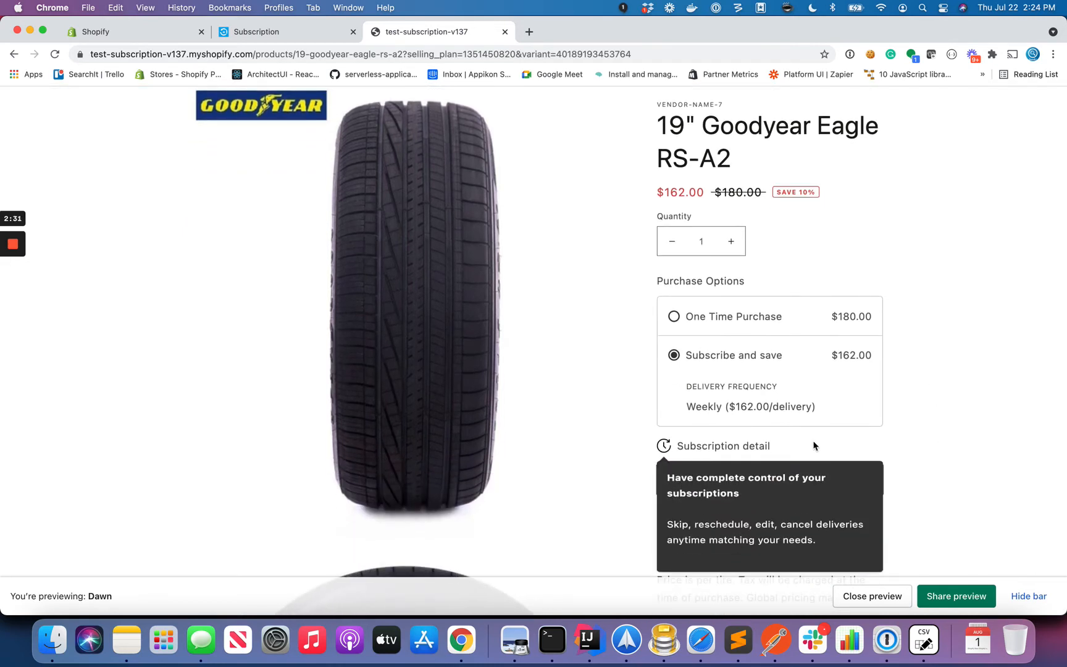
pyautogui.moveTo(722, 490)
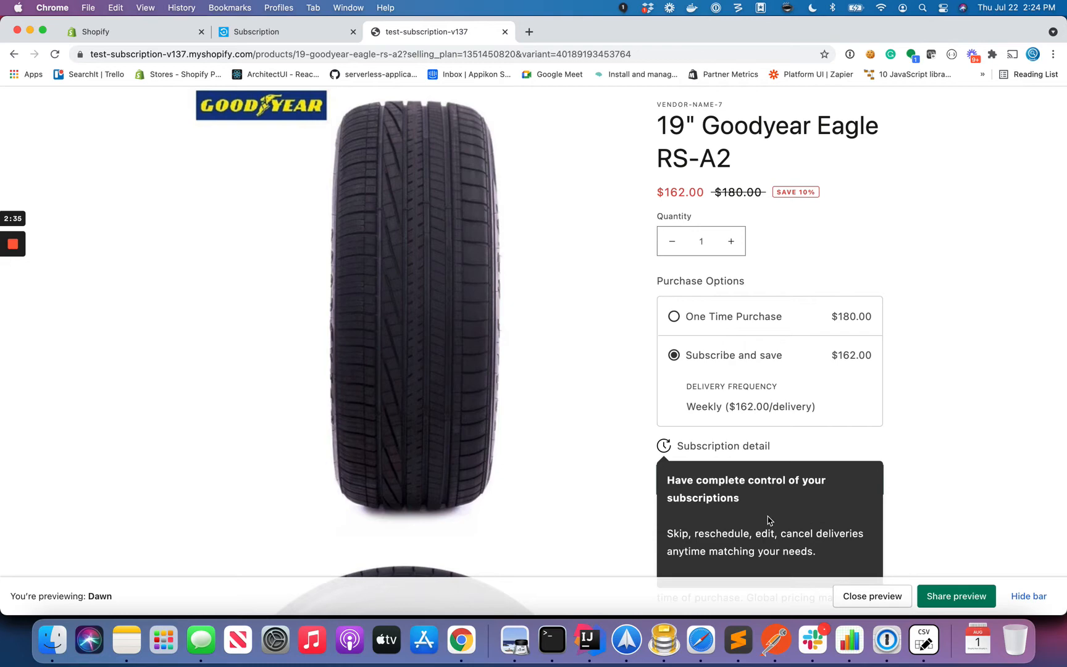
# Step: Glance at the swap automation list, then add the subscription tire to the cart and view the cart
pyautogui.click(287, 32)
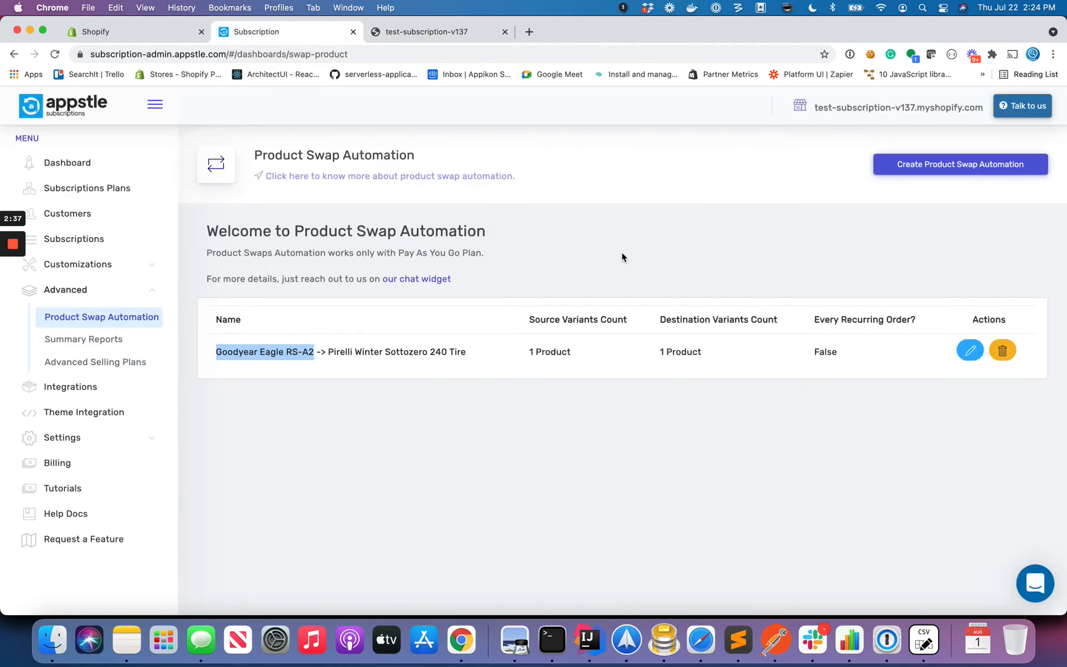
pyautogui.click(450, 32)
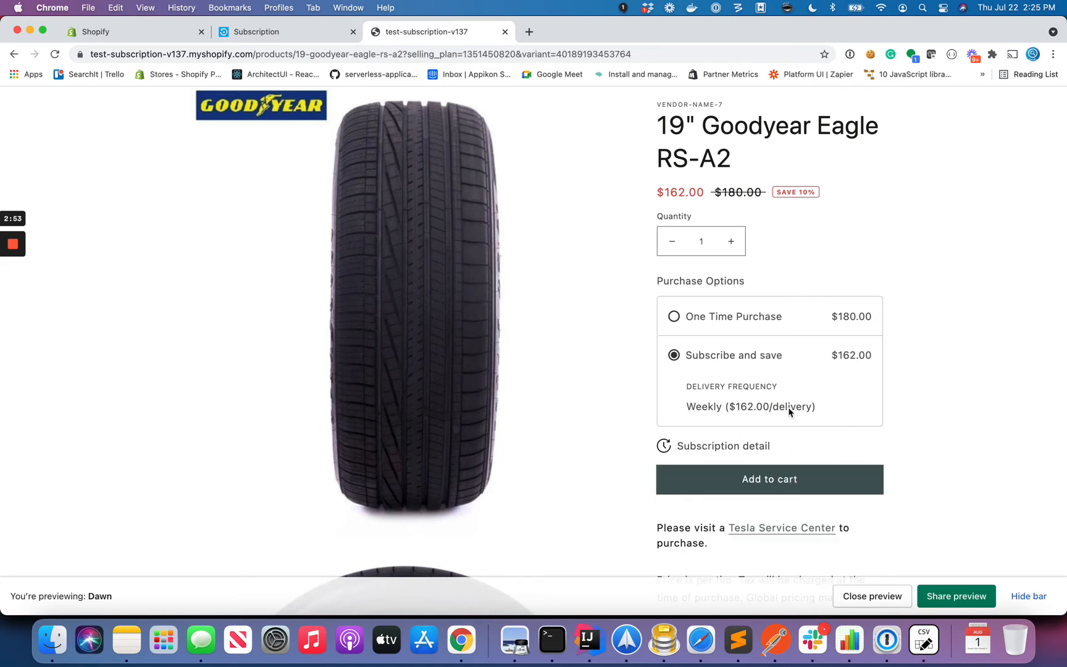
pyautogui.click(799, 485)
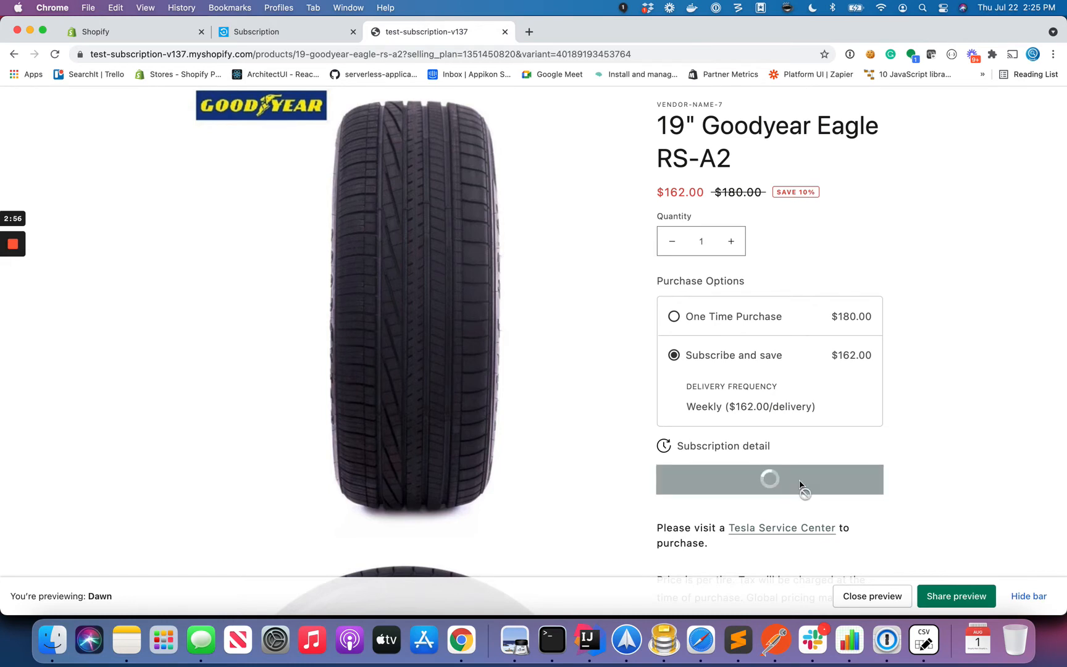
pyautogui.click(805, 284)
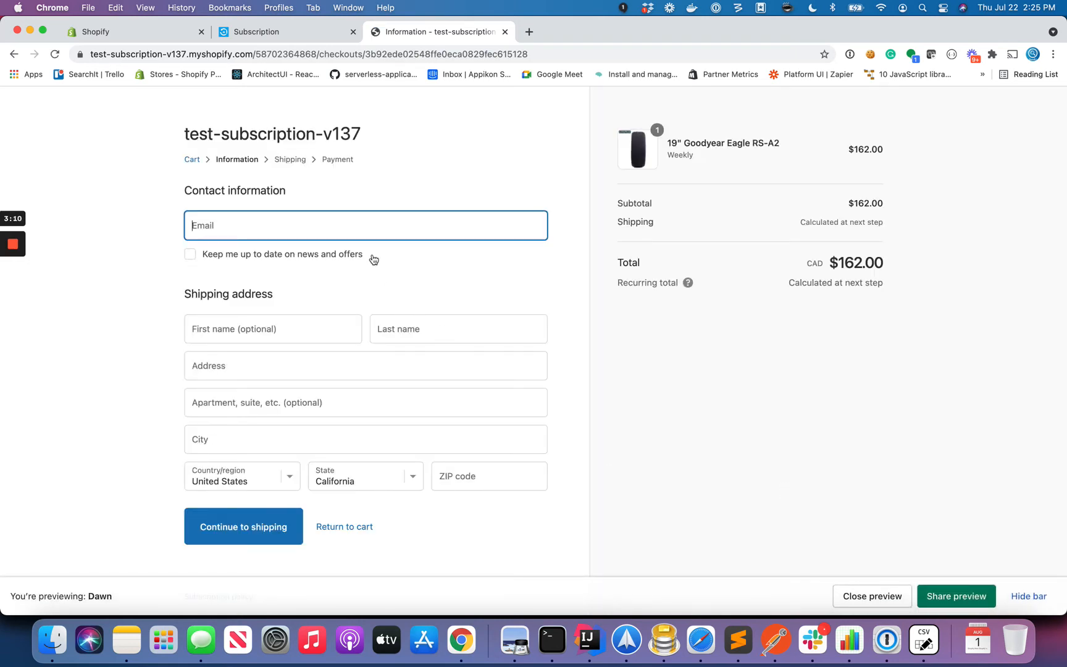
# Step: Autofill contact and address, continue to shipping showing $162.00 weekly recurring, then return to the swap rules
pyautogui.click(369, 229)
pyautogui.click(288, 271)
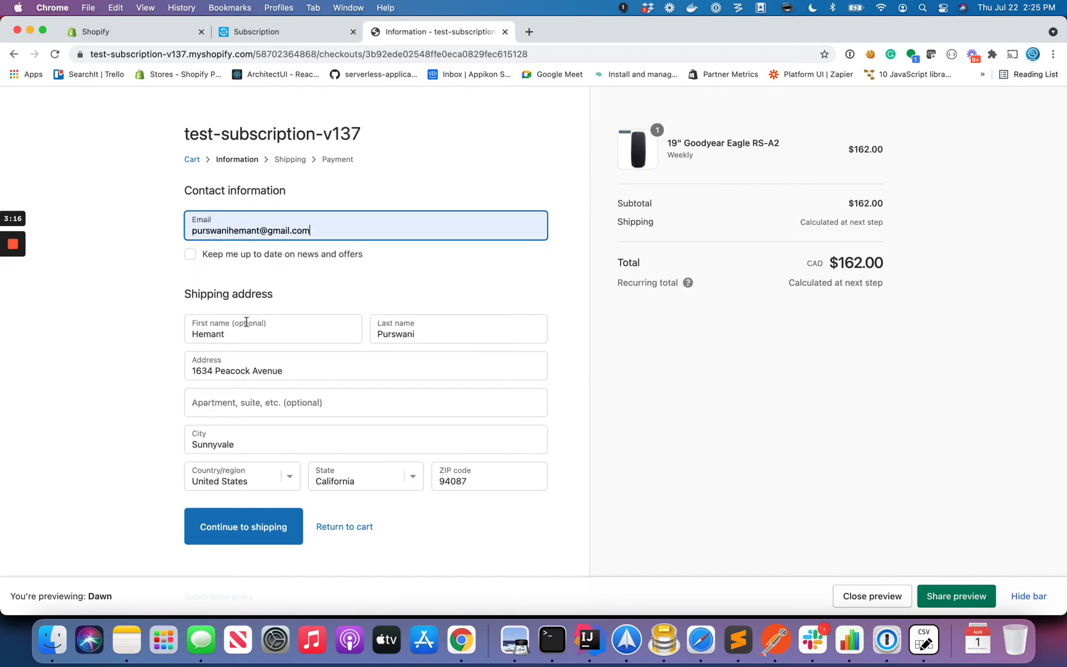
pyautogui.click(252, 528)
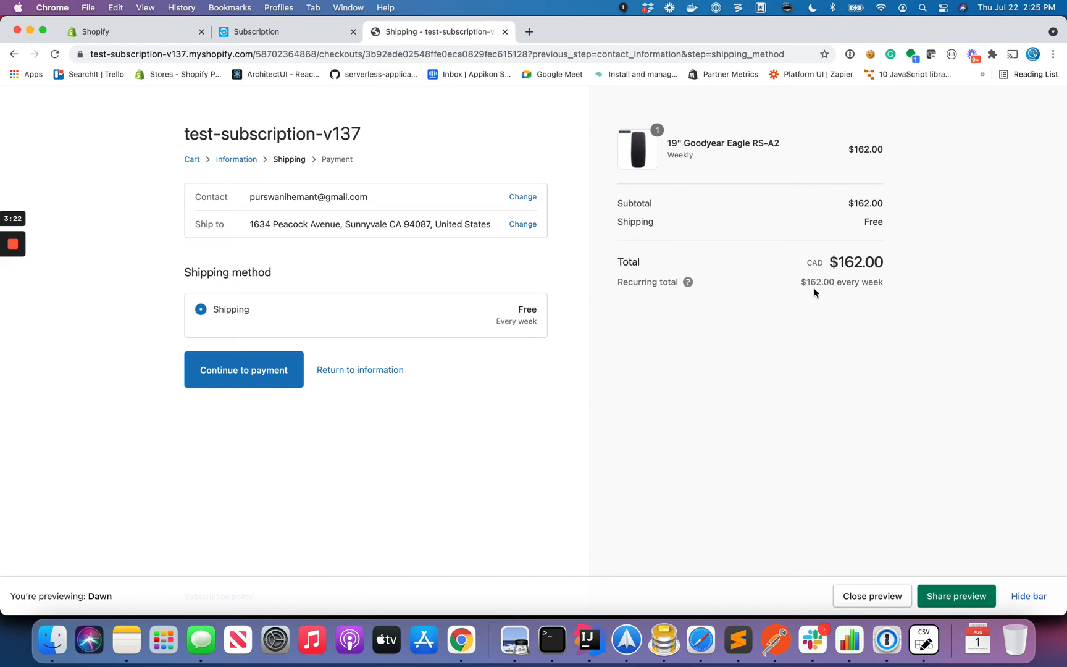
pyautogui.moveTo(805, 283); pyautogui.dragTo(825, 284)
pyautogui.click(316, 31)
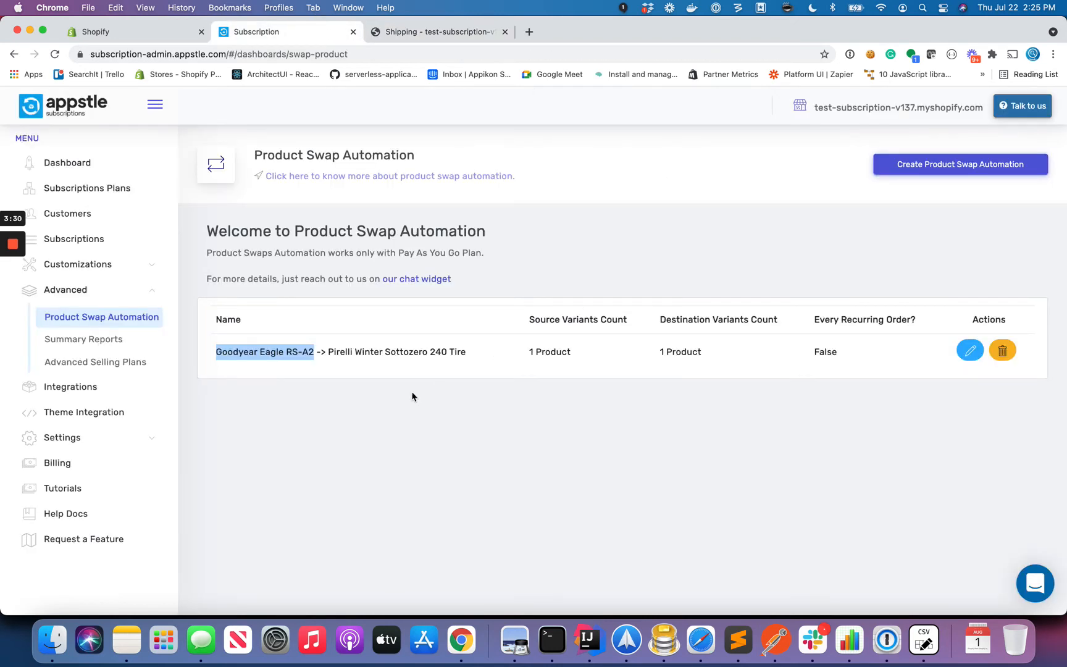
# Step: Highlight the Goodyear-to-Pirelli rule's tire names, then return to the checkout shipping page
pyautogui.moveTo(329, 351); pyautogui.dragTo(470, 358)
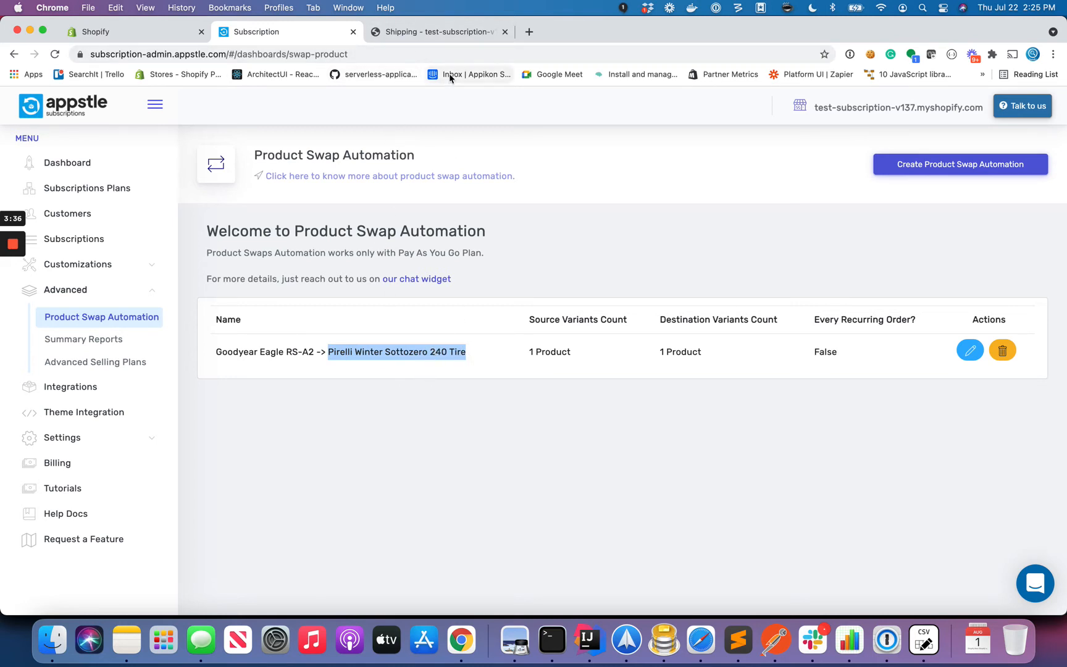
pyautogui.click(447, 34)
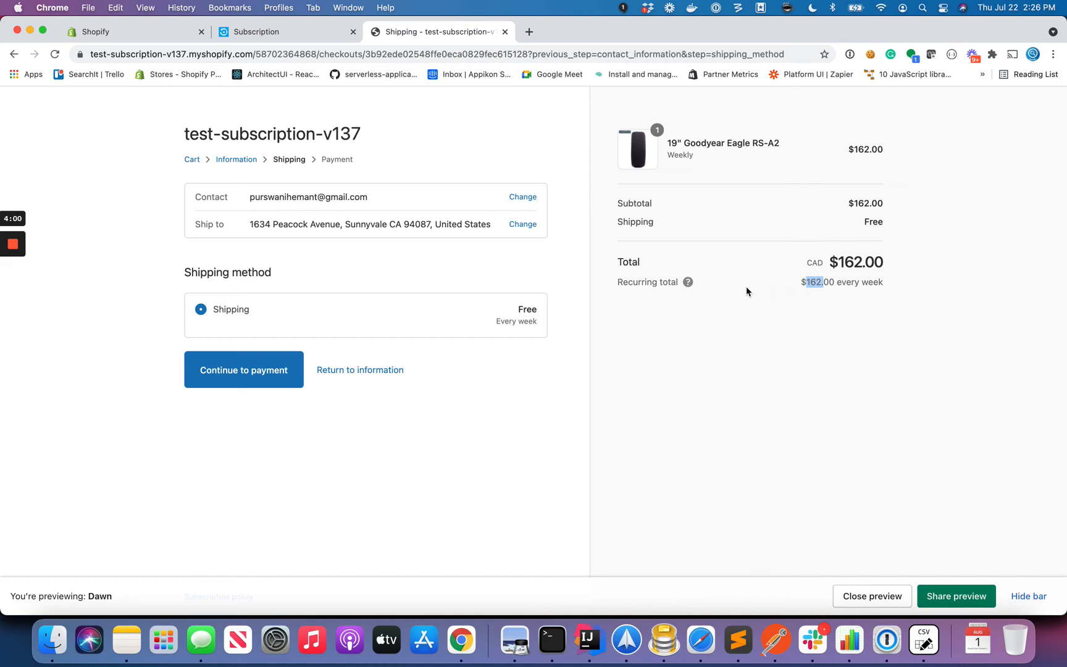
# Step: Continue to payment and enter the test card number, name, expiry and security code
pyautogui.click(270, 382)
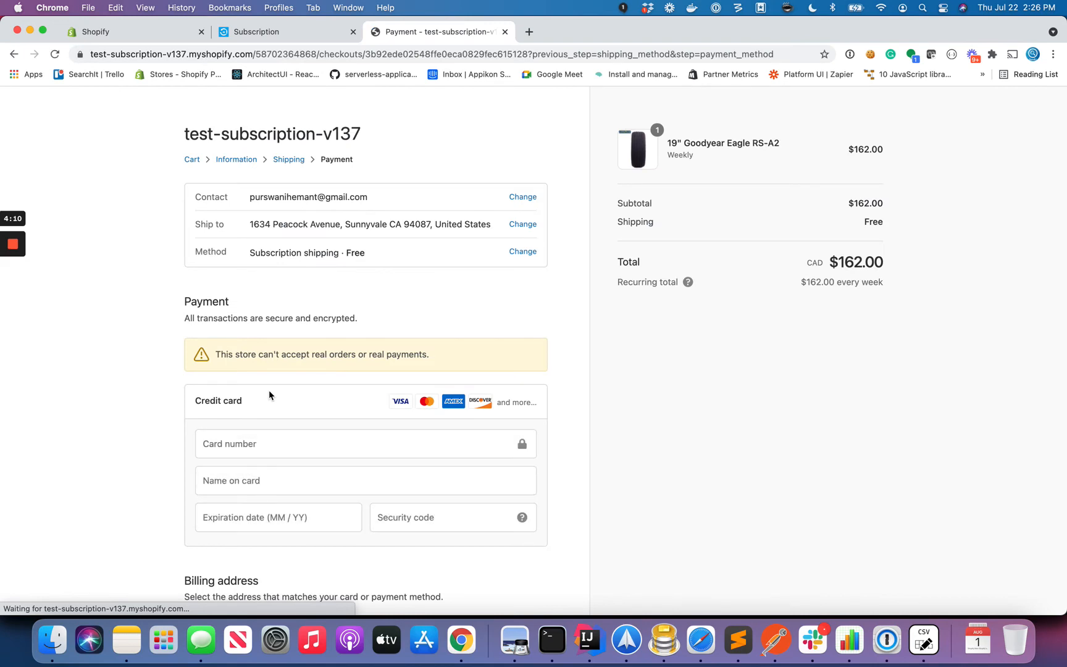
pyautogui.click(258, 444)
pyautogui.write('424')
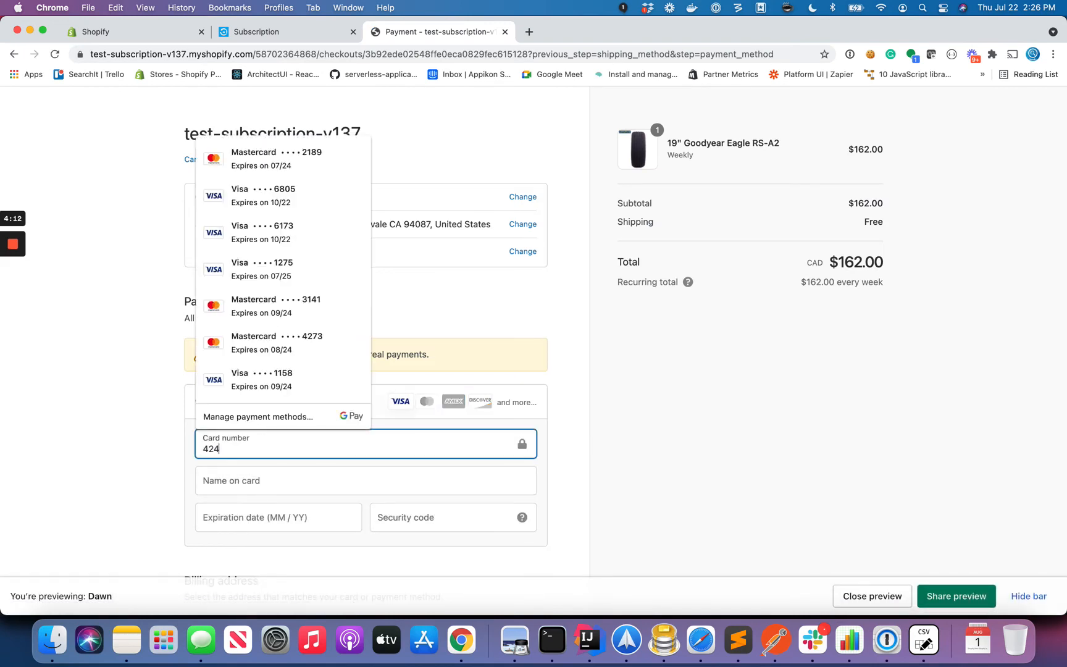
pyautogui.write('2 4242 4242 ')
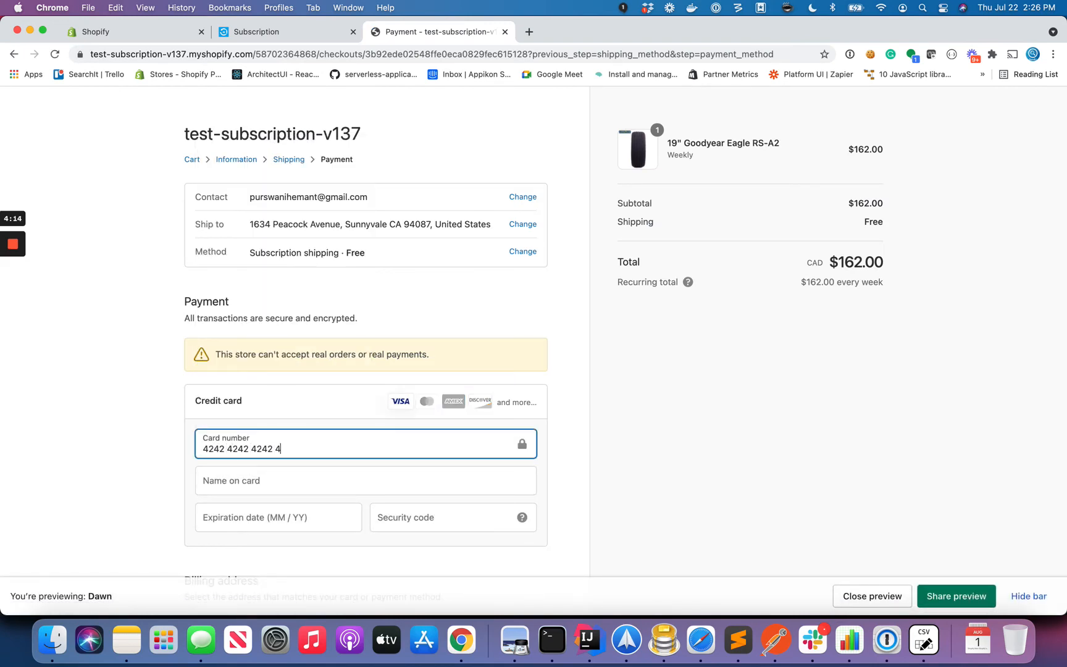
pyautogui.write('4242')
pyautogui.click(259, 486)
pyautogui.write('B')
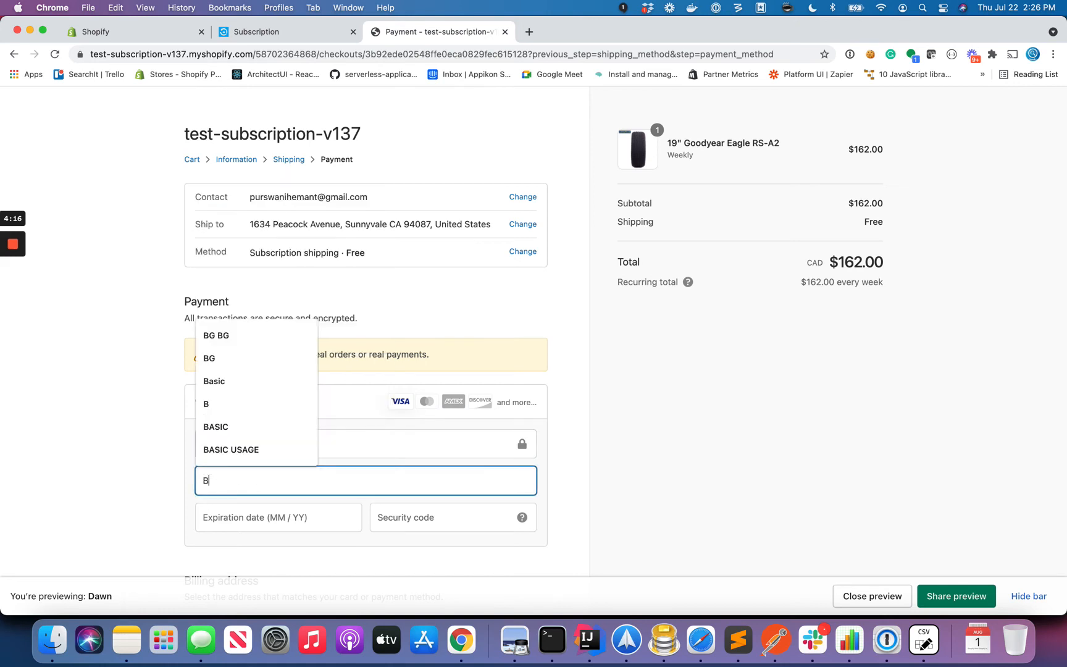
pyautogui.write('G BG')
pyautogui.click(220, 528)
pyautogui.write('1')
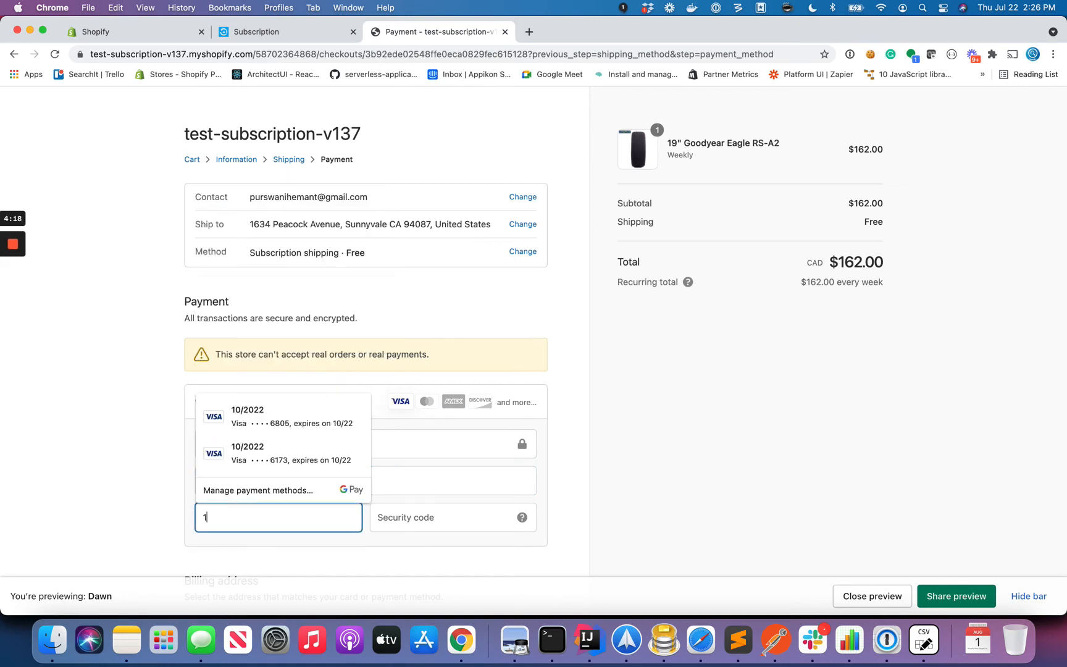
pyautogui.write('0 / 23')
pyautogui.click(388, 521)
pyautogui.write('123')
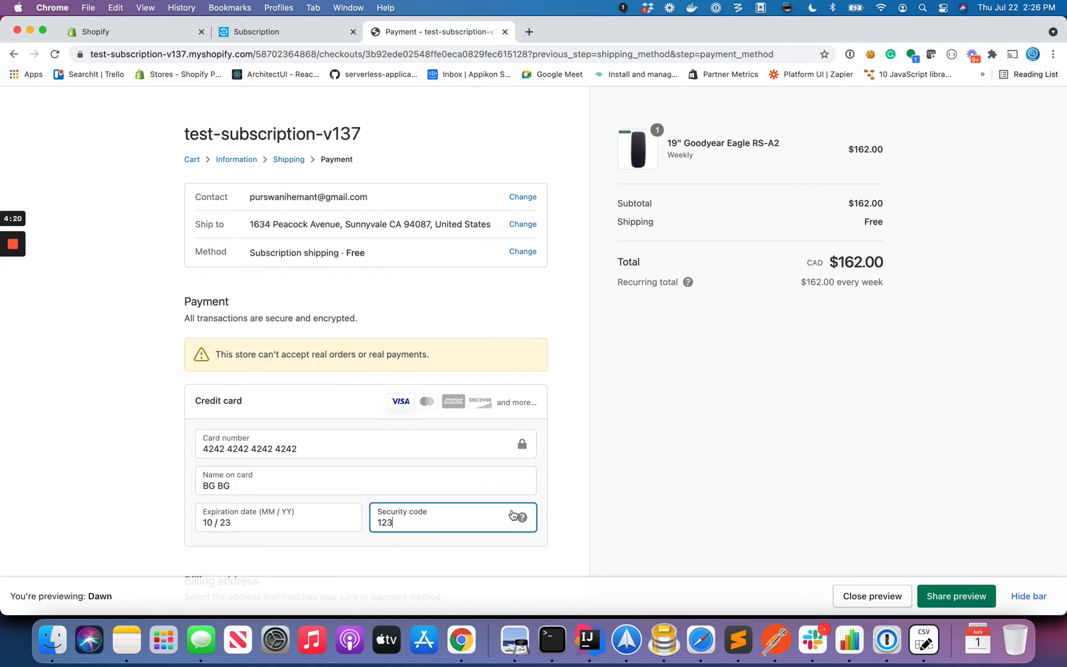
pyautogui.click(558, 518)
pyautogui.scroll(-5, 558, 517)
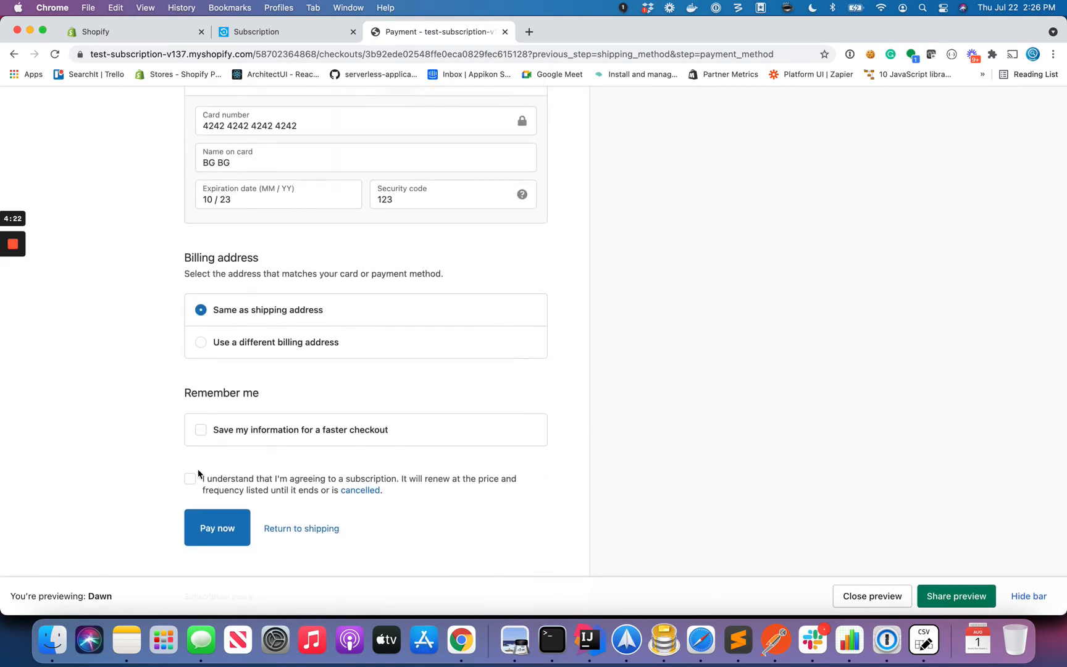
# Step: Accept the subscription agreement and place the order with Pay now
pyautogui.click(190, 477)
pyautogui.click(220, 540)
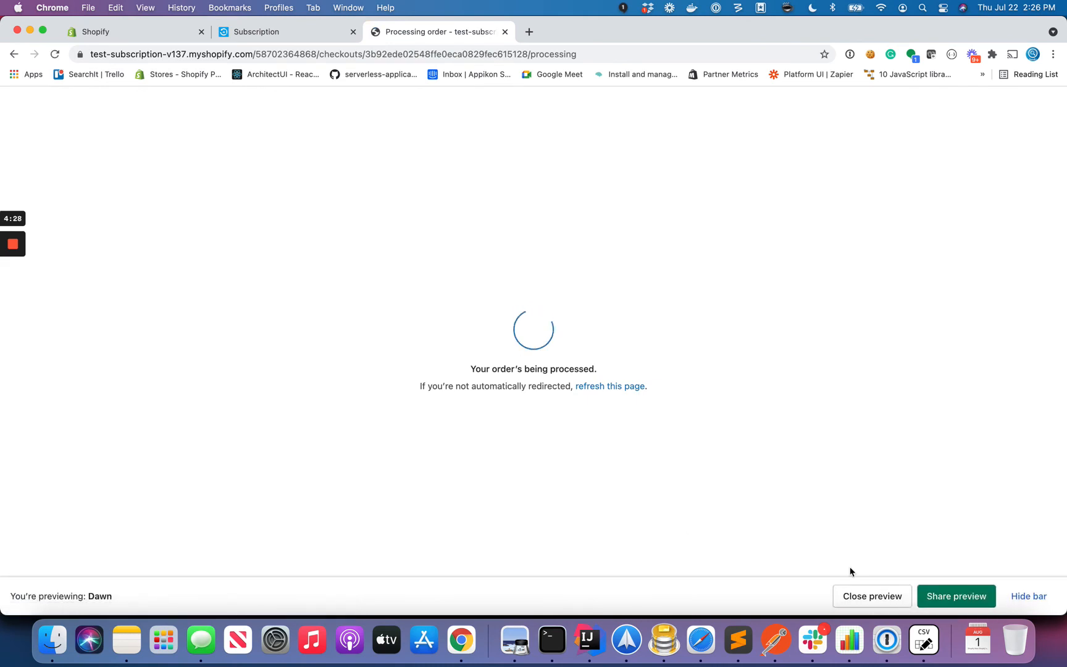
# Step: Hide the theme preview bar and highlight the purchased Goodyear Eagle RS-A2 name on order #1001
pyautogui.click(1022, 596)
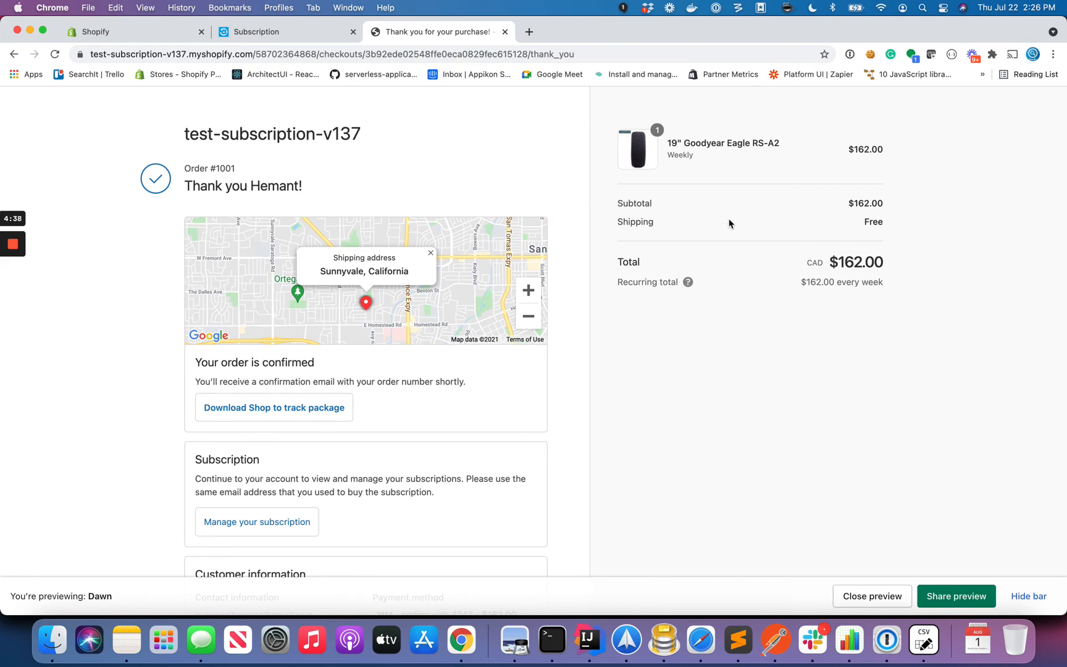
pyautogui.moveTo(684, 142); pyautogui.dragTo(784, 149)
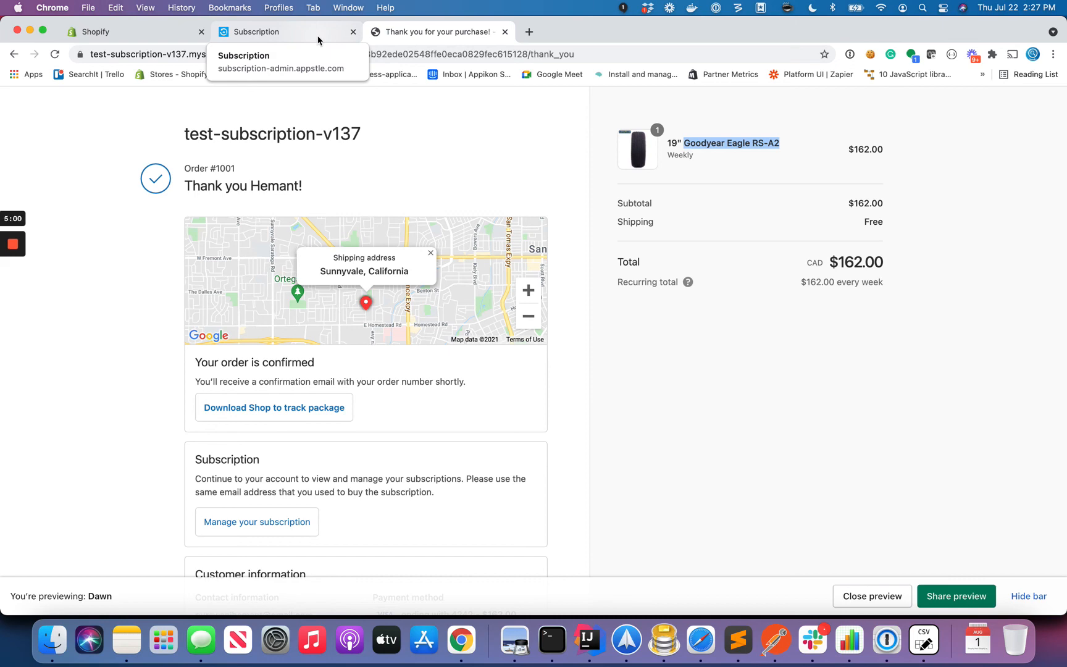
pyautogui.click(317, 38)
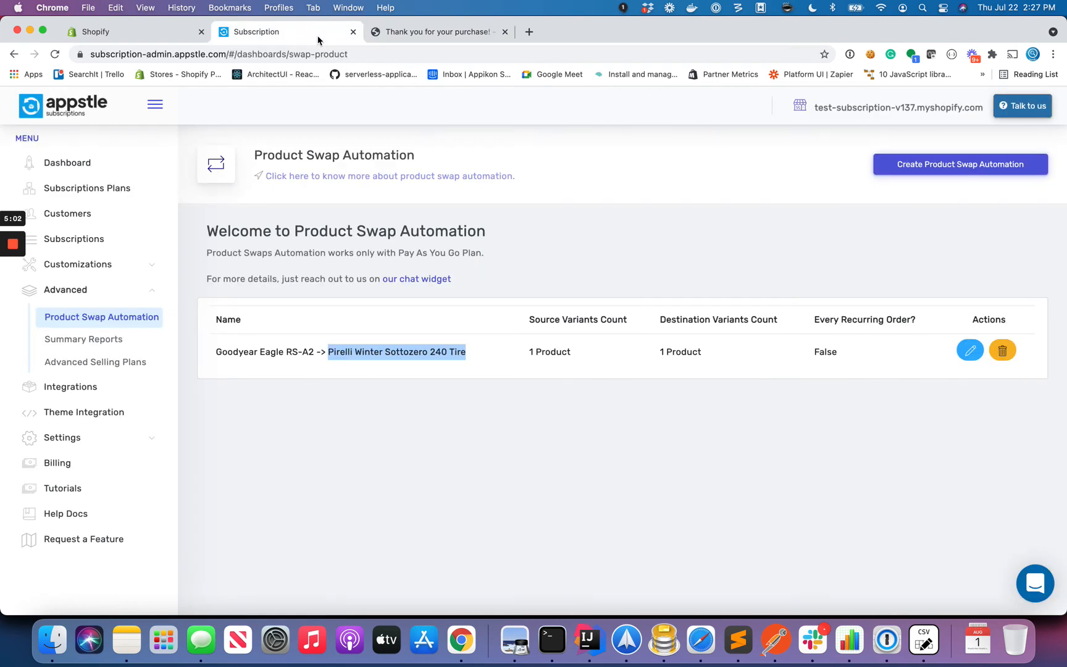
pyautogui.click(97, 248)
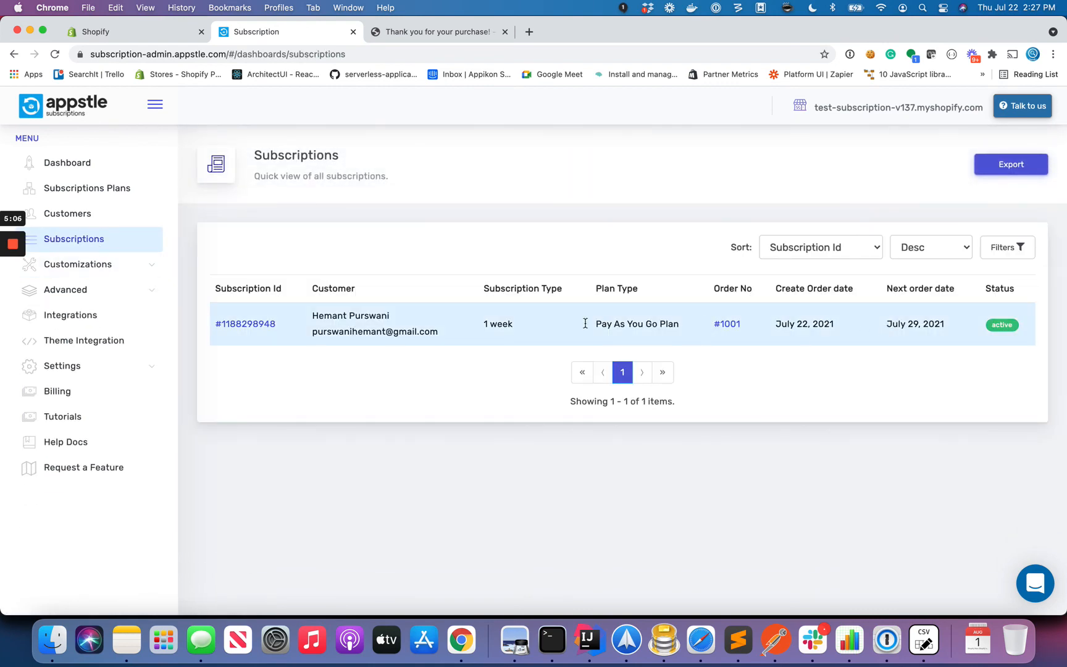
pyautogui.click(258, 325)
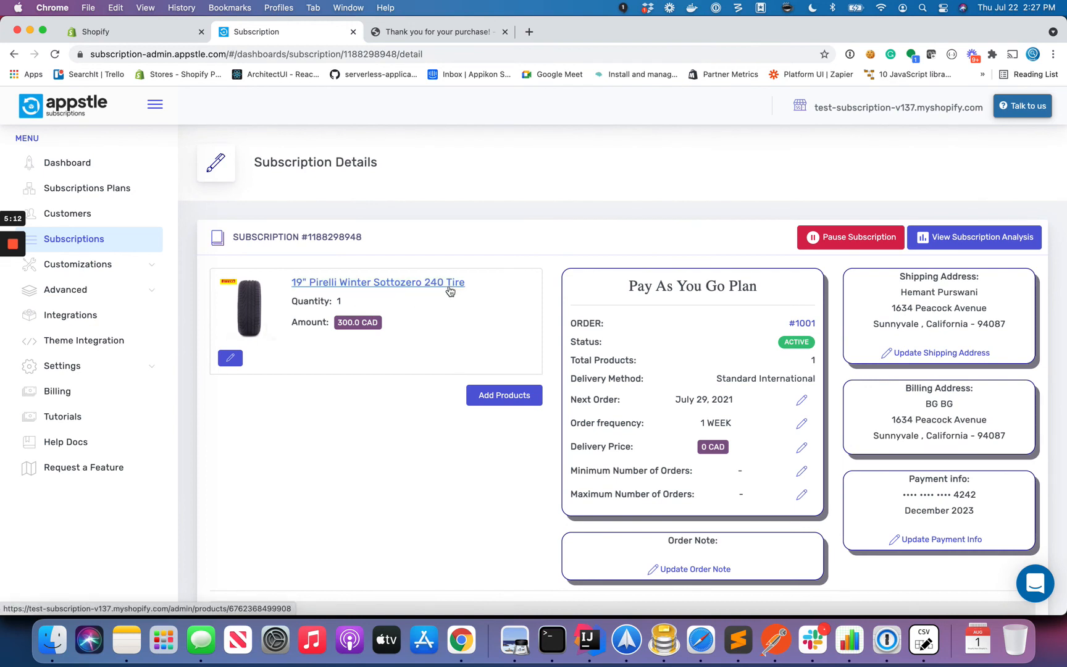
# Step: Compare with the order confirmation, then expand Upcoming Orders showing weekly queued Pirelli tire orders through August 26
pyautogui.click(448, 33)
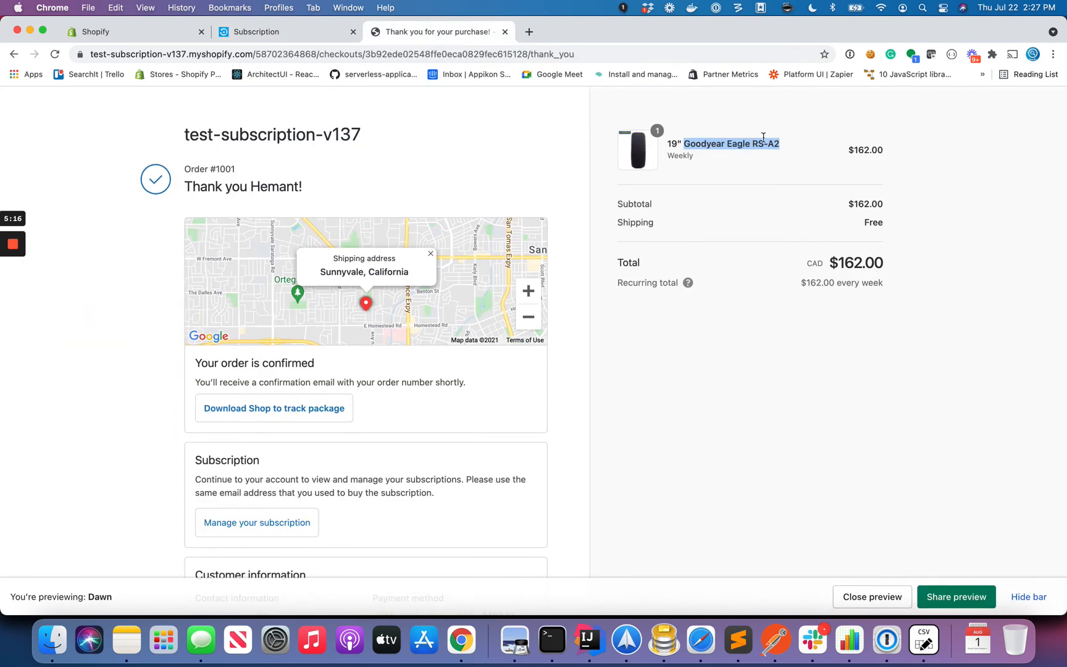
pyautogui.click(280, 32)
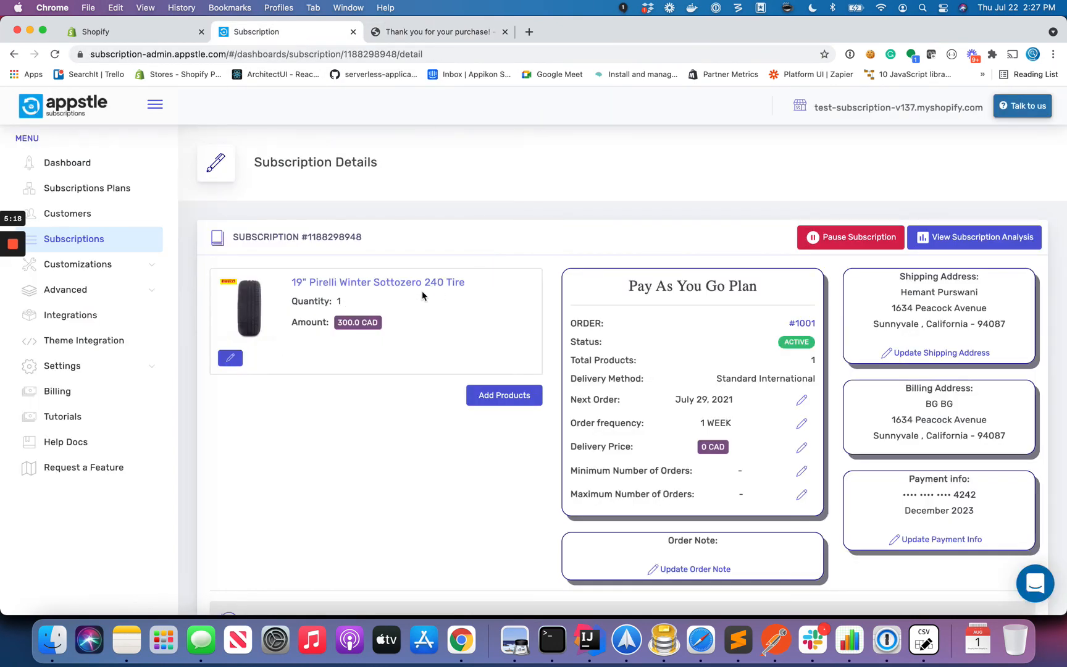
pyautogui.scroll(-1, 439, 289)
pyautogui.scroll(-5, 438, 291)
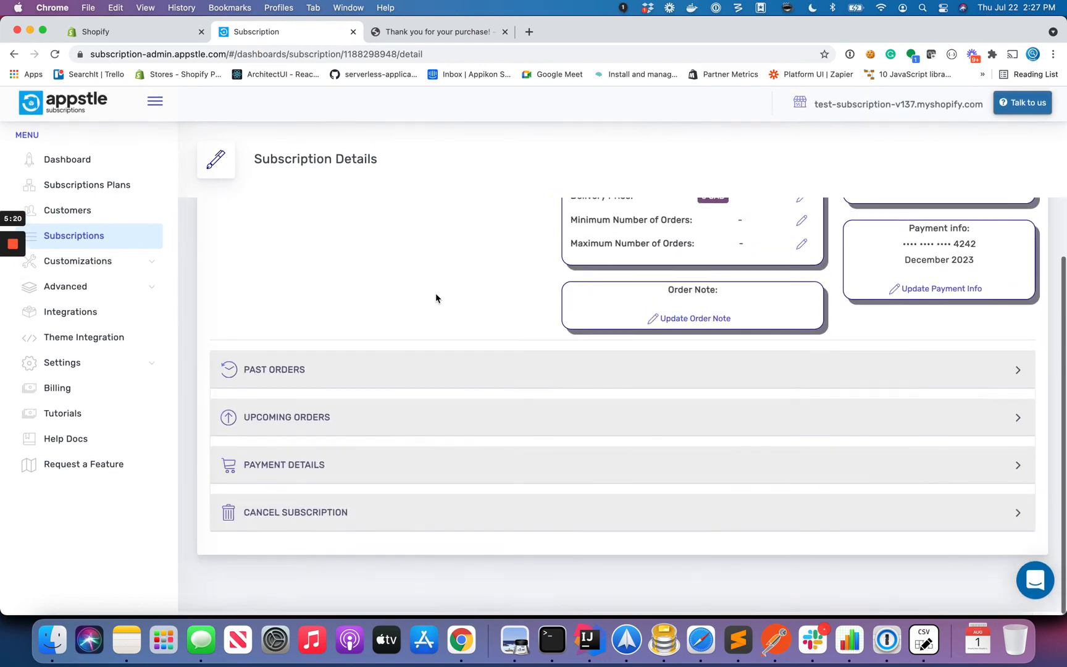
pyautogui.click(355, 430)
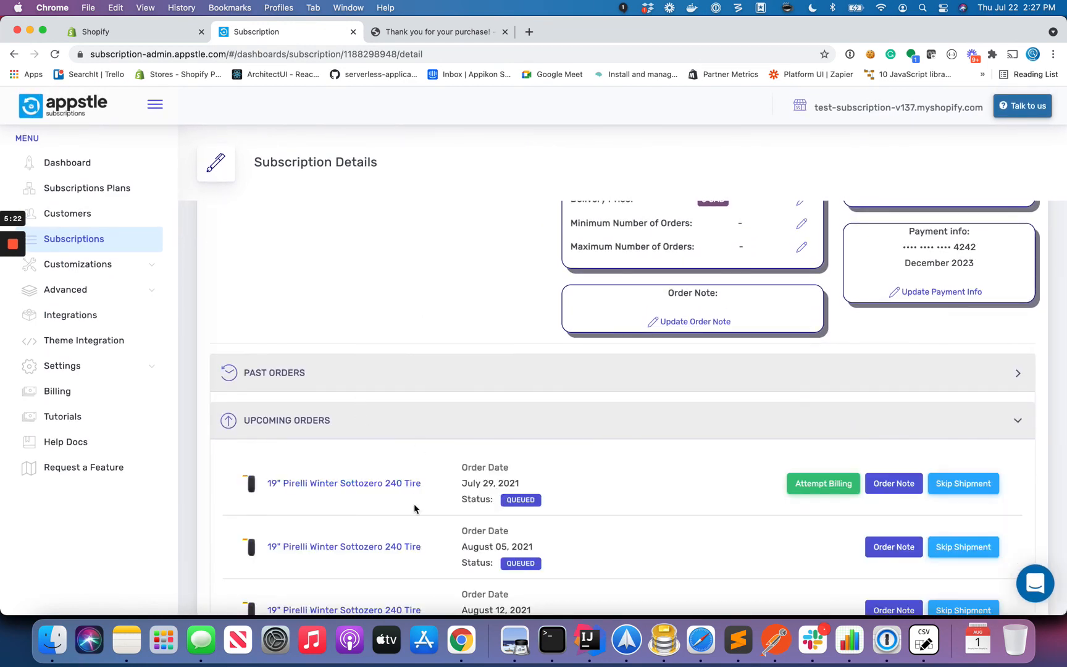
pyautogui.scroll(-3, 409, 519)
pyautogui.scroll(-1, 408, 369)
pyautogui.scroll(-2, 405, 600)
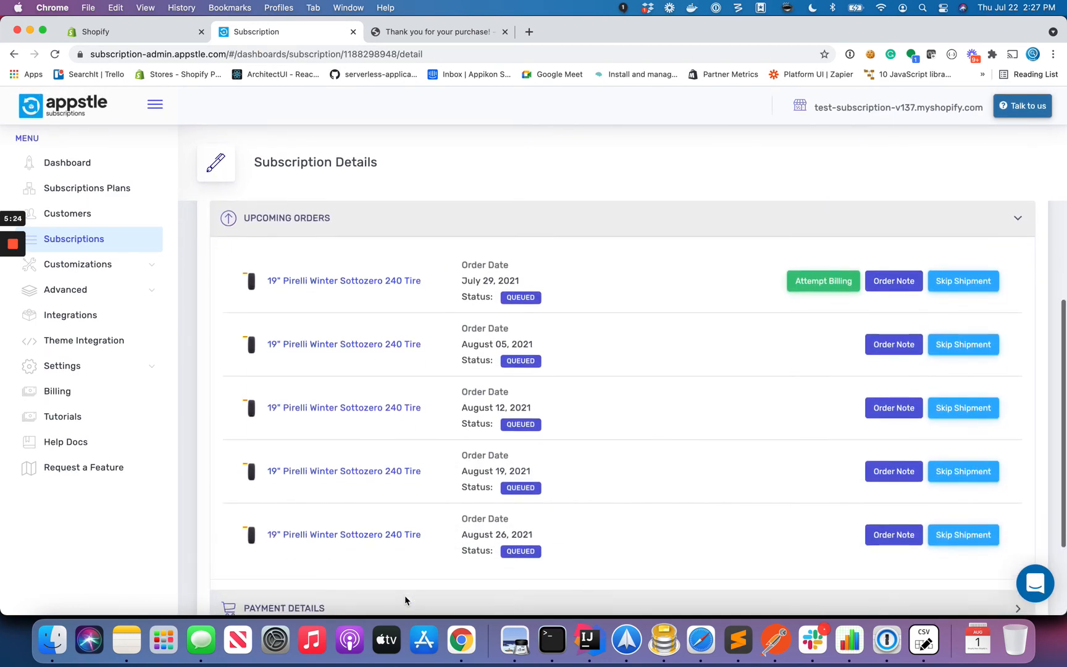